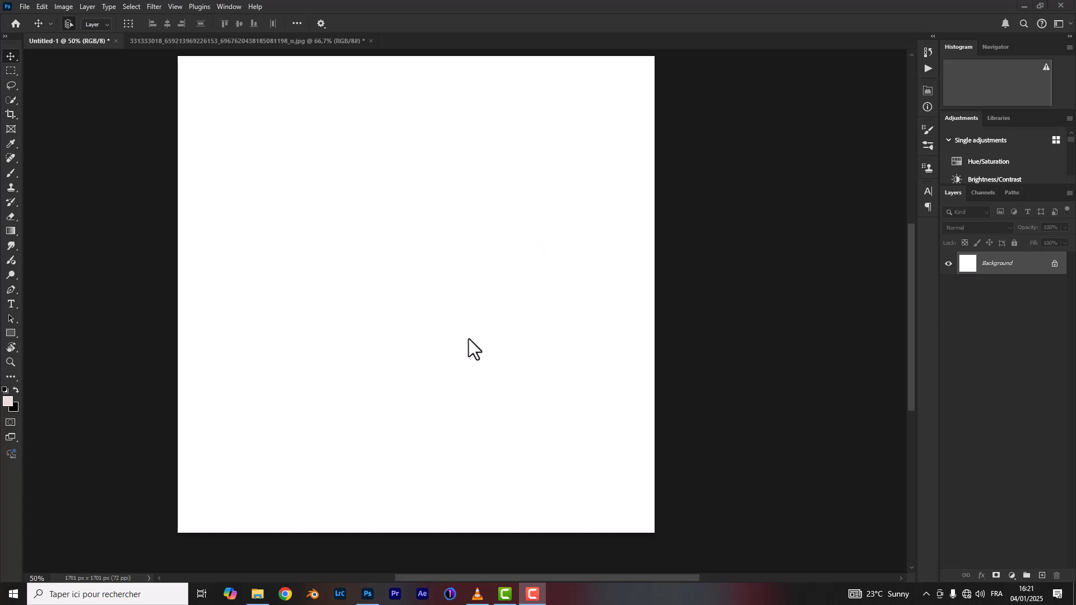
Duplicate the portrait photo's background layer, select its subject, and move the cutout woman into the Untitled-1 document.
left_click(272, 43)
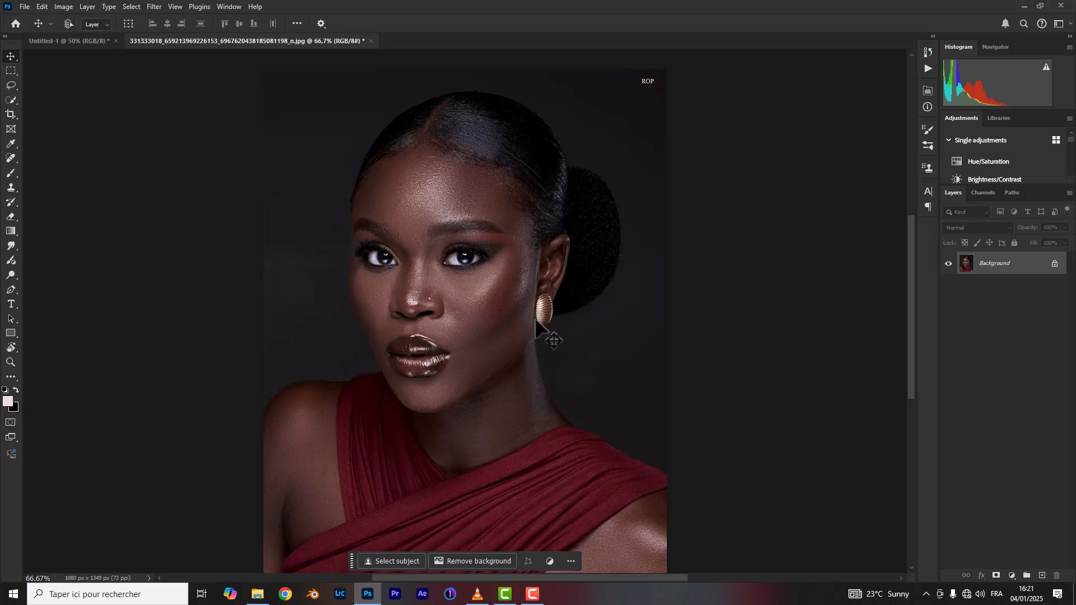
key("ctrl+j")
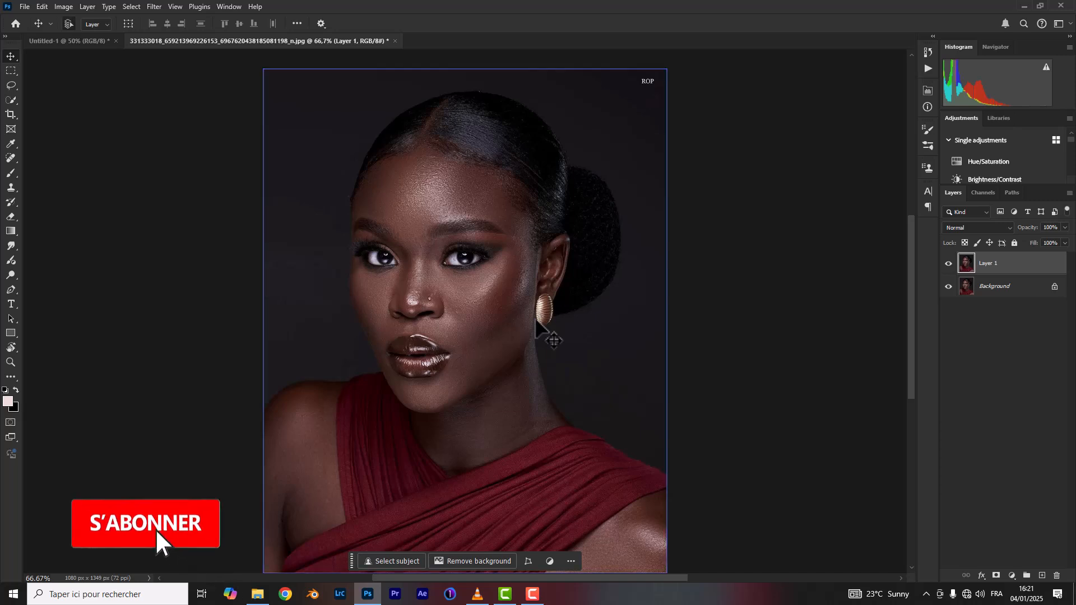
left_click(399, 562)
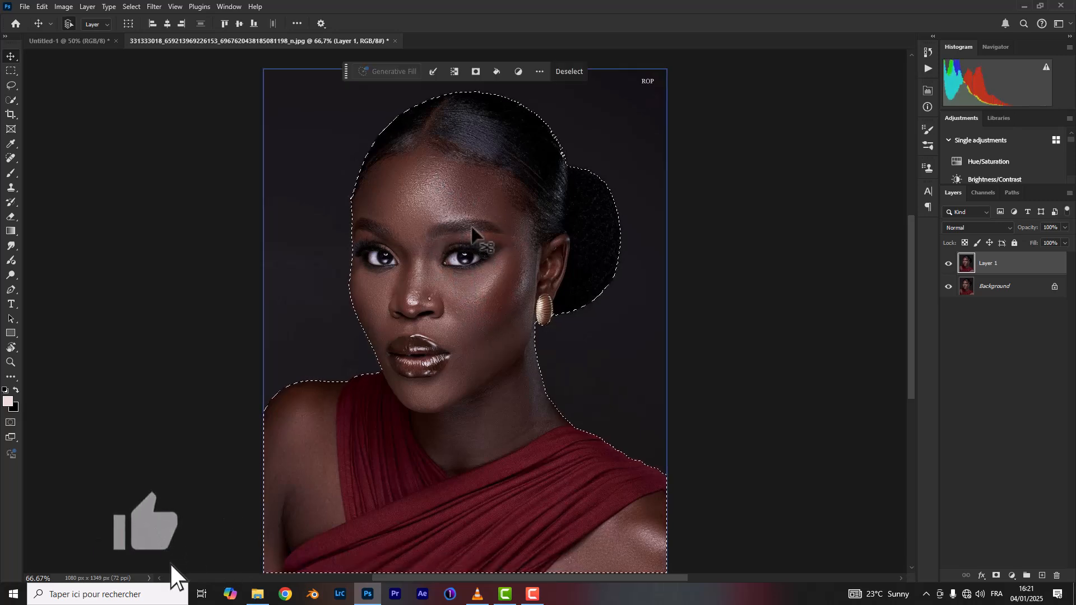
left_click_drag(492, 204, 394, 318)
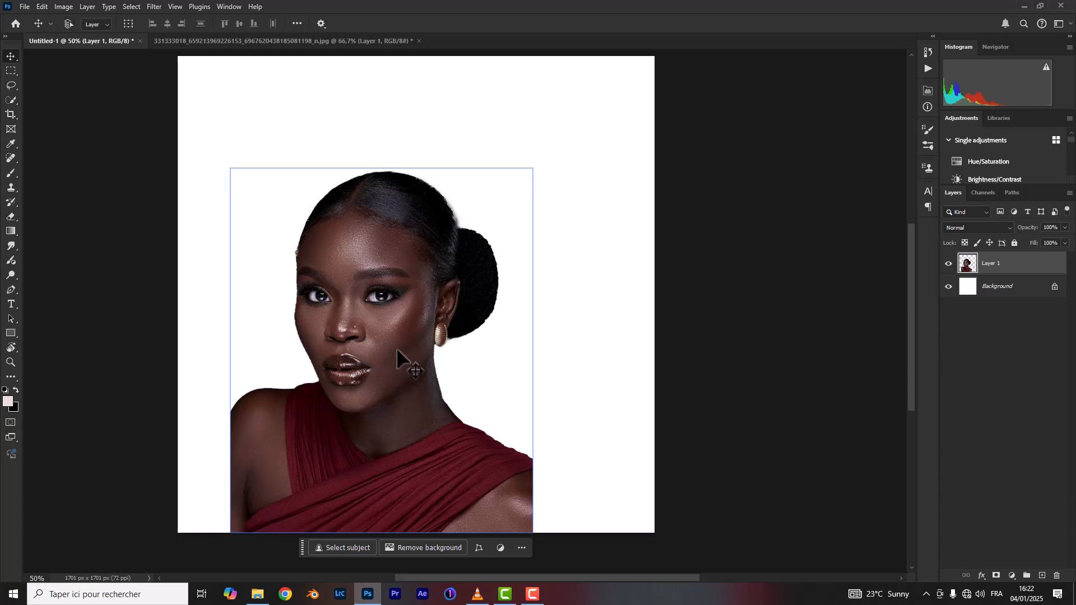
Scale the cutout portrait to about 140% and position it against the canvas's right side, with the shoulders meeting the bottom edge.
key("ctrl+t")
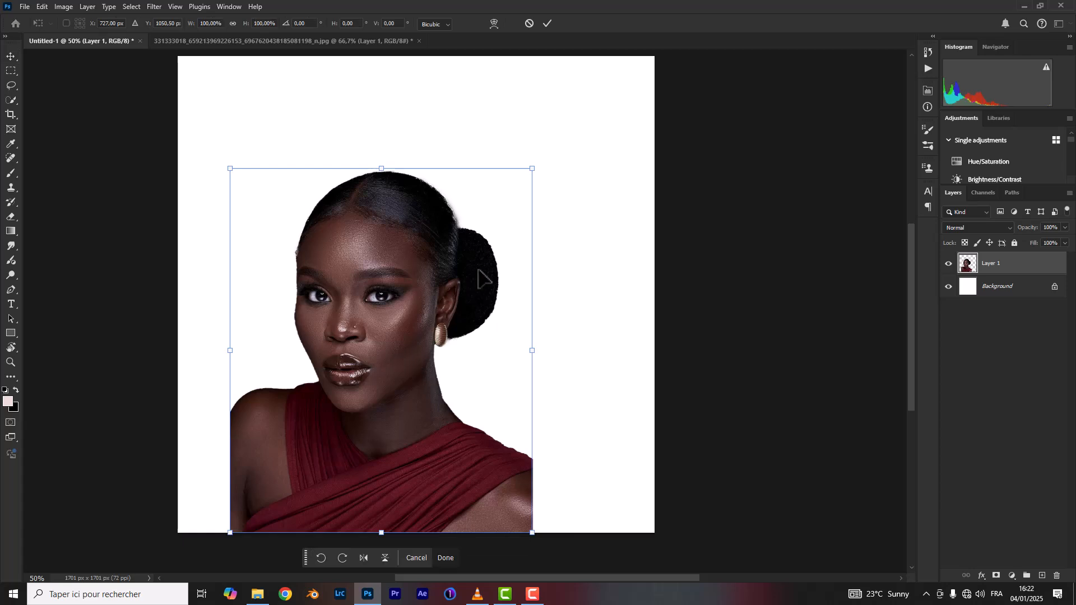
left_click_drag(532, 168, 639, 64)
scroll(440, 303, "down", 2)
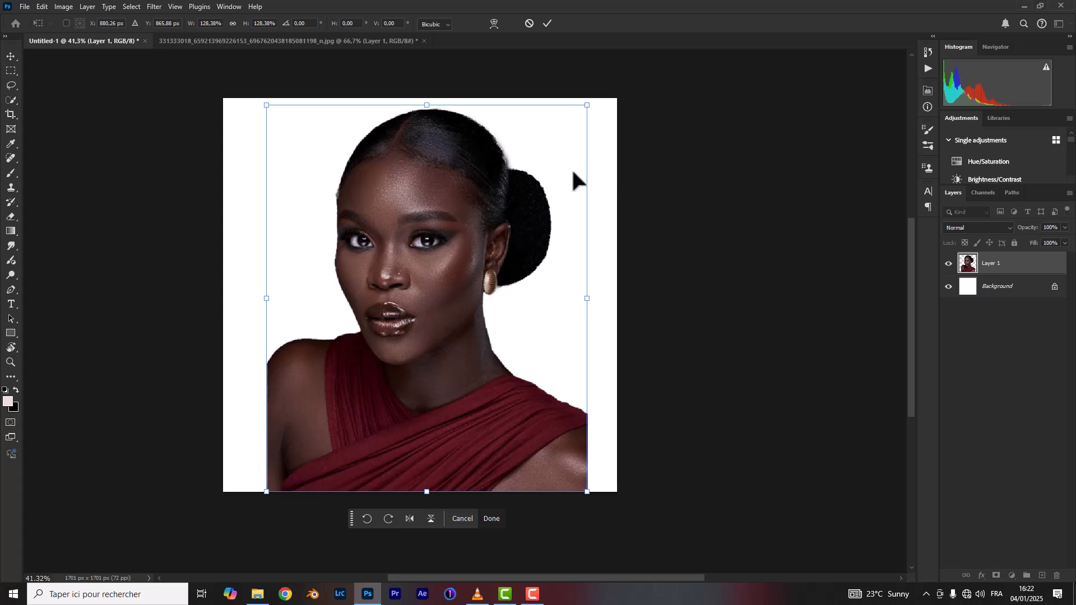
left_click_drag(588, 106, 615, 82)
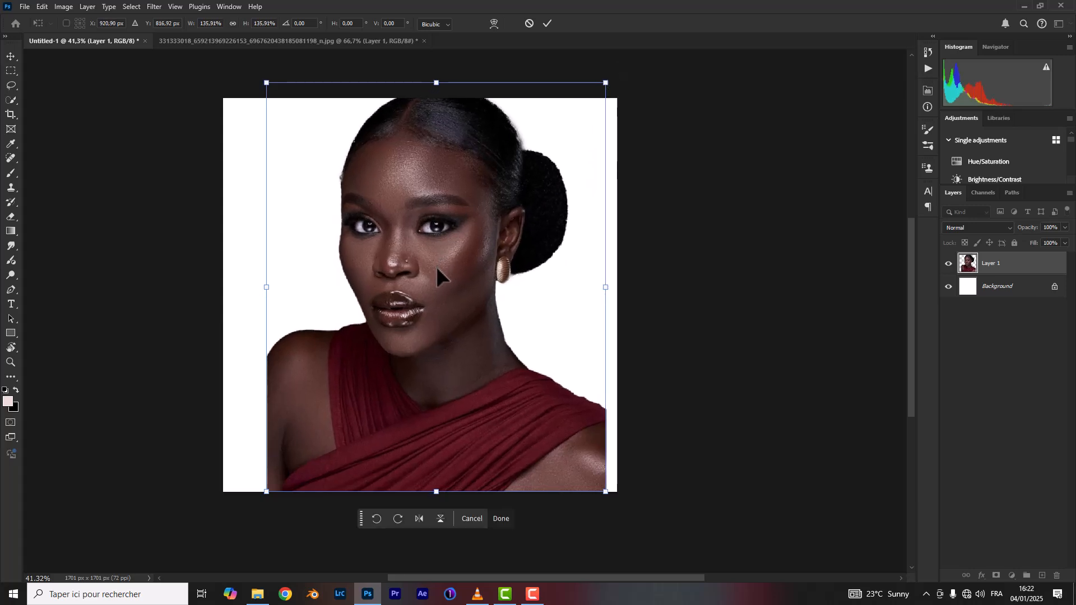
left_click_drag(436, 267, 503, 240)
left_click_drag(333, 83, 313, 66)
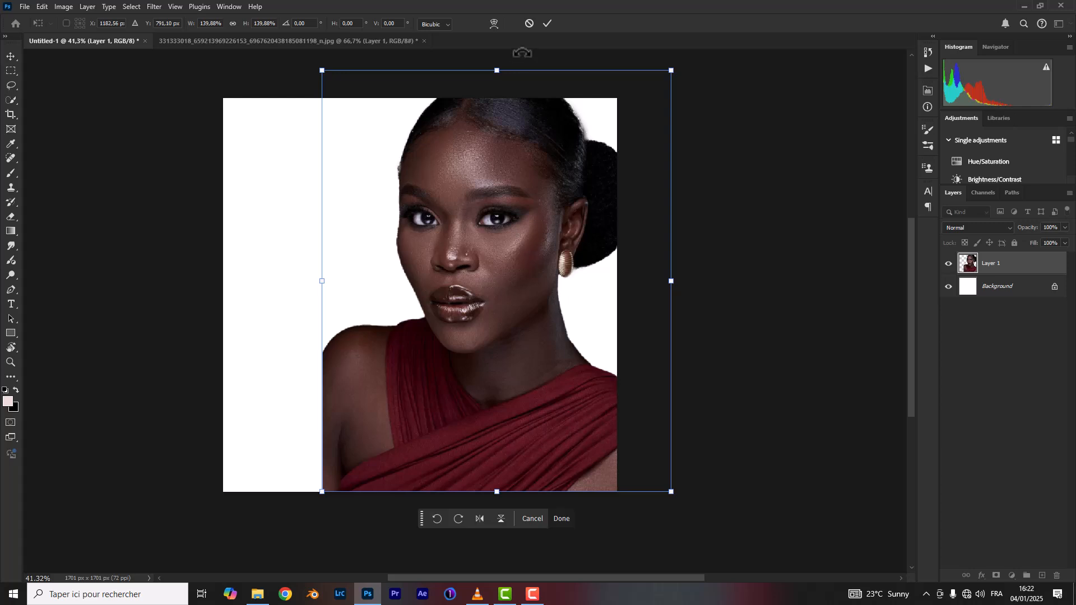
left_click(547, 24)
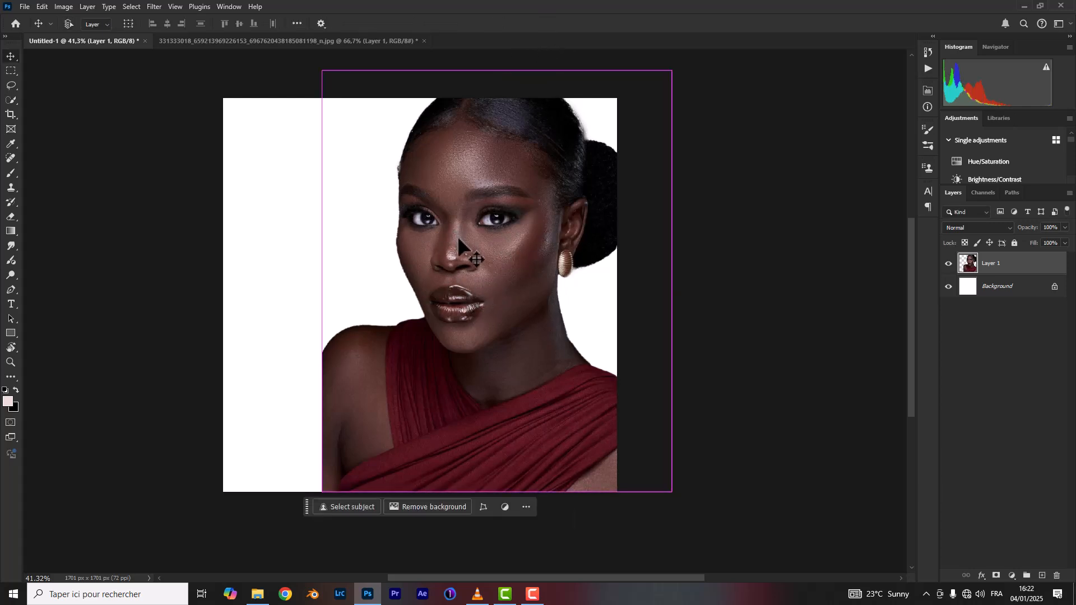
Duplicate the portrait layer, scale the copy to about 62.6%, and place it in front at the lower left of the large portrait.
key("ctrl+j")
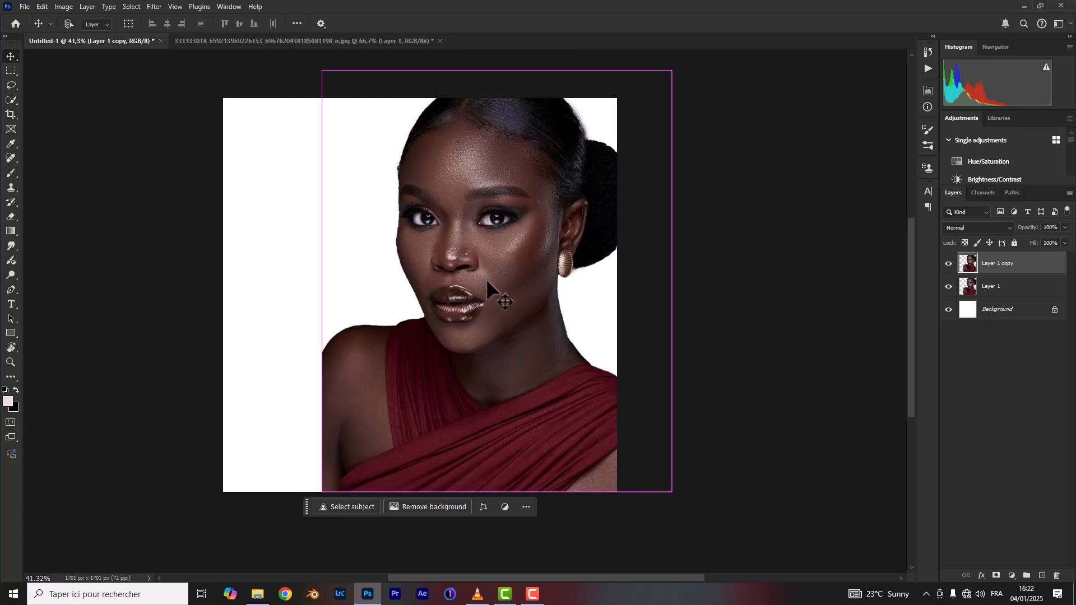
key("ctrl+t")
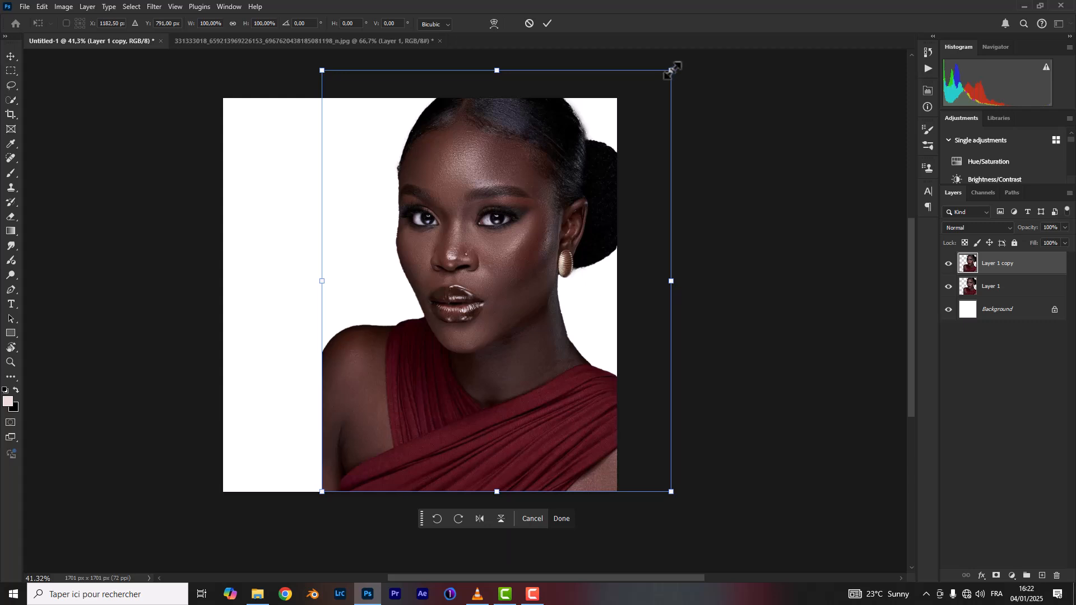
left_click_drag(673, 70, 561, 205)
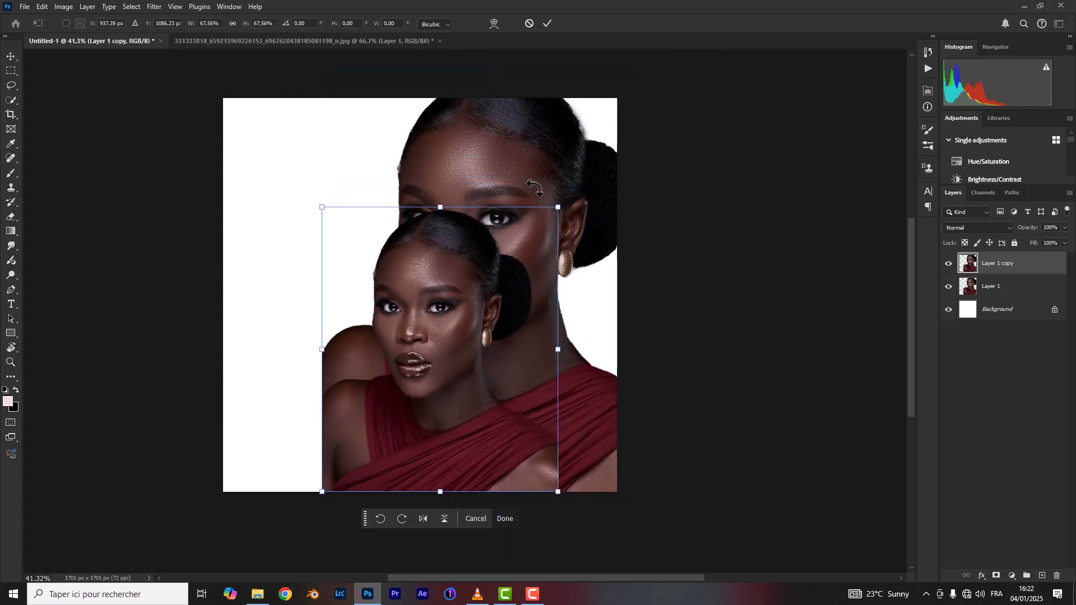
left_click_drag(452, 385, 394, 331)
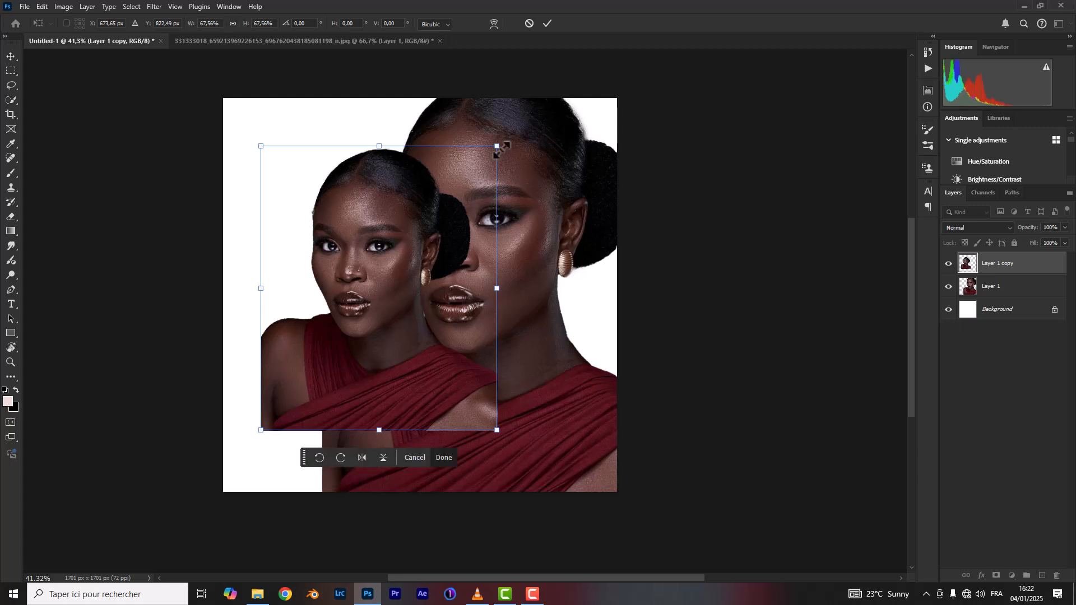
left_click_drag(496, 153, 477, 174)
left_click_drag(389, 323, 400, 359)
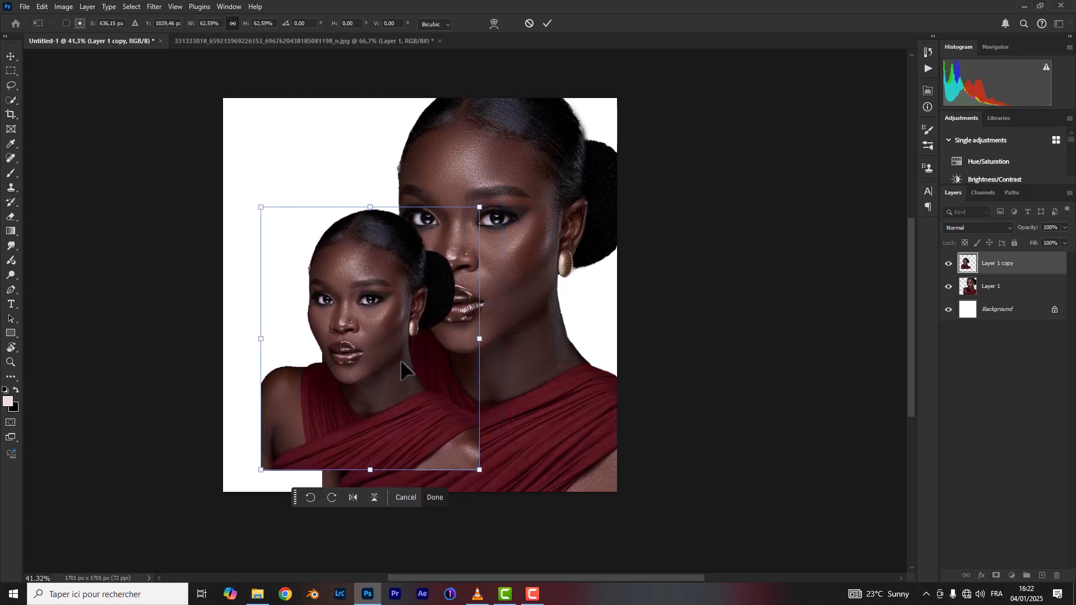
left_click(548, 24)
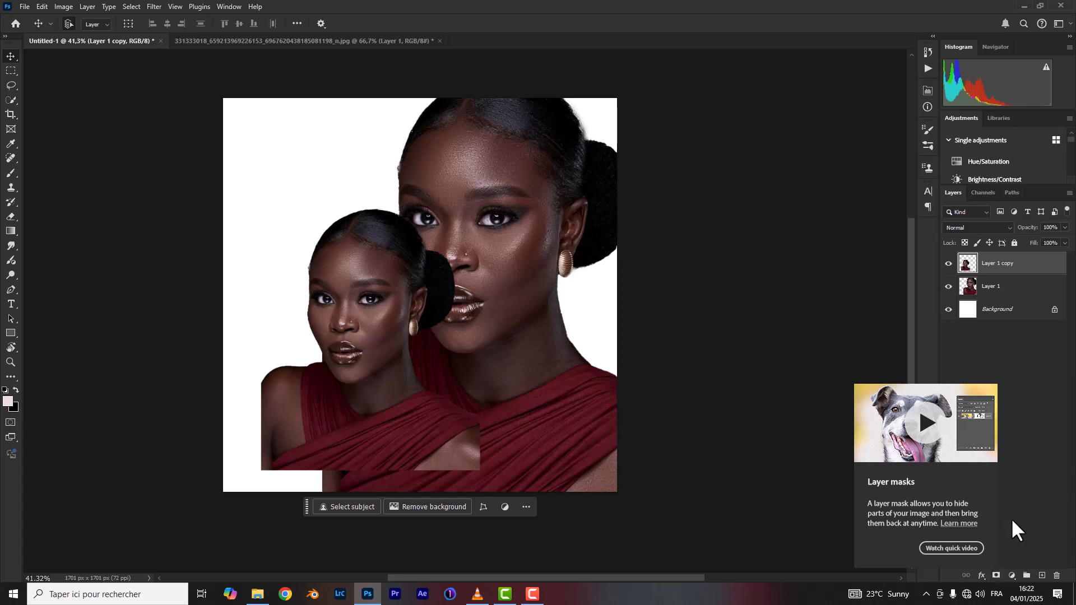
Add a layer mask to the smaller portrait and load the Basiques preset "Premier plan -> arrière-plan" for the Gradient tool.
left_click(997, 576)
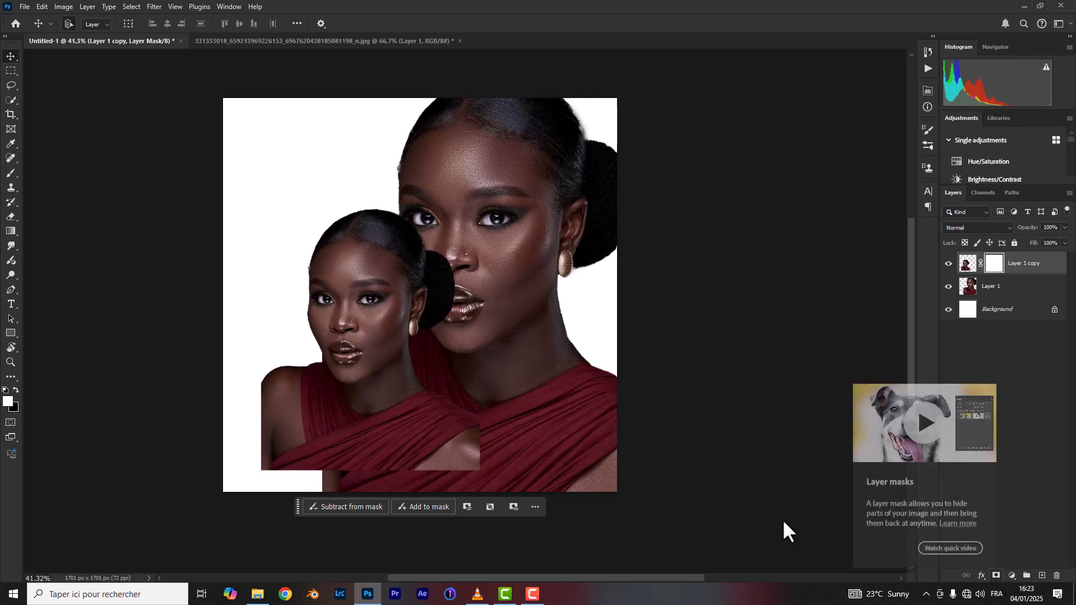
left_click(11, 229)
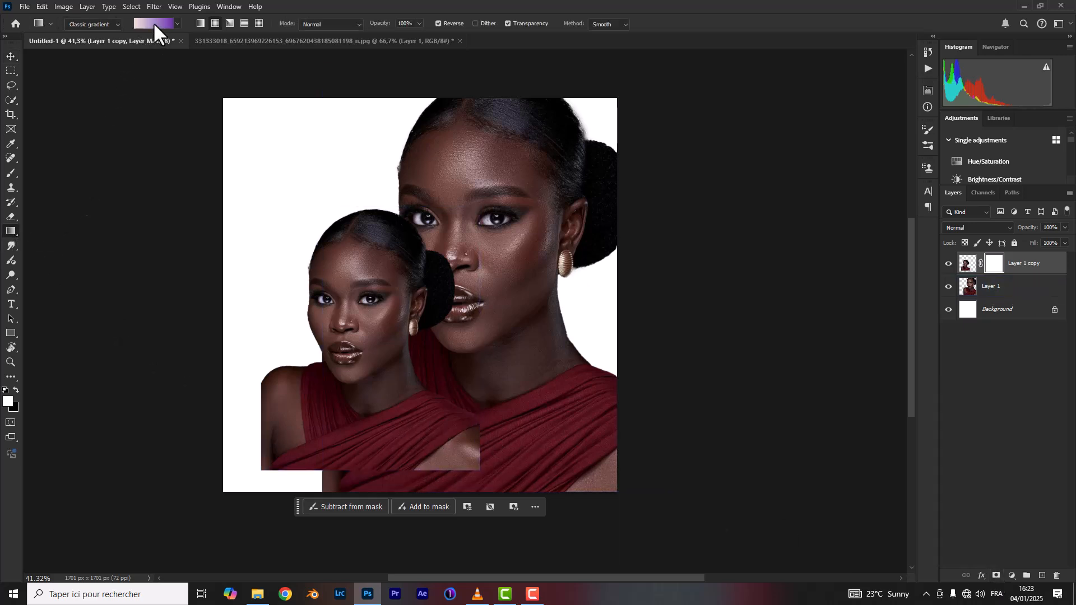
left_click(153, 24)
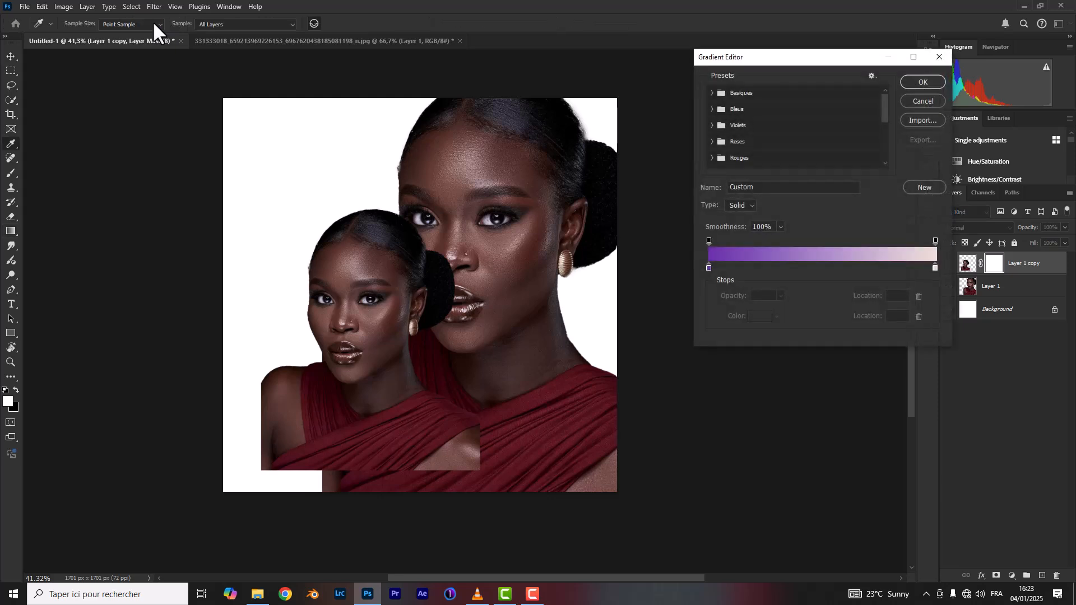
left_click(713, 92)
left_click(727, 110)
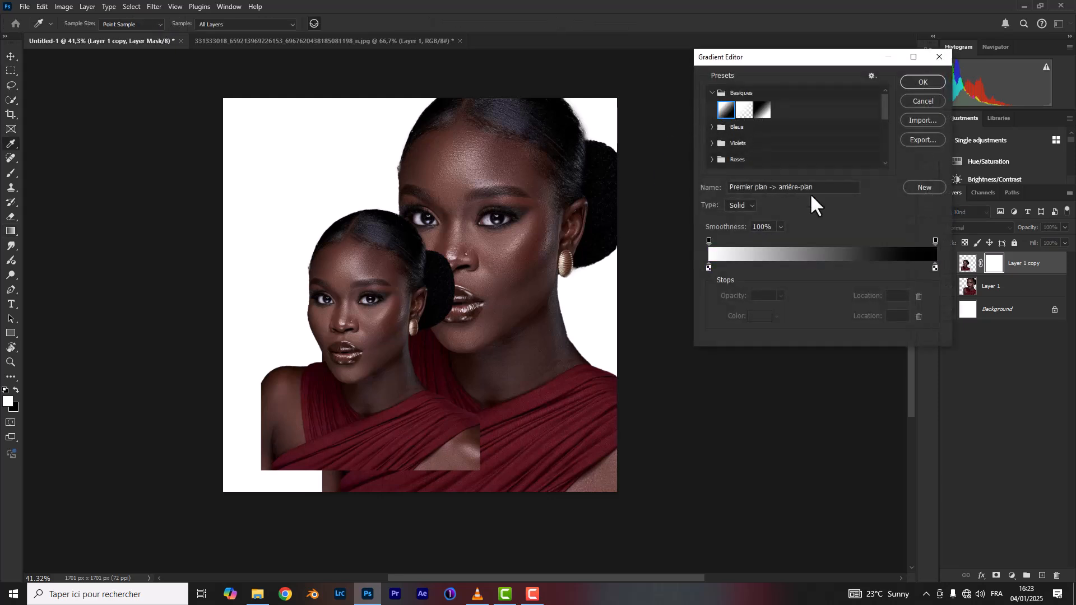
left_click(922, 82)
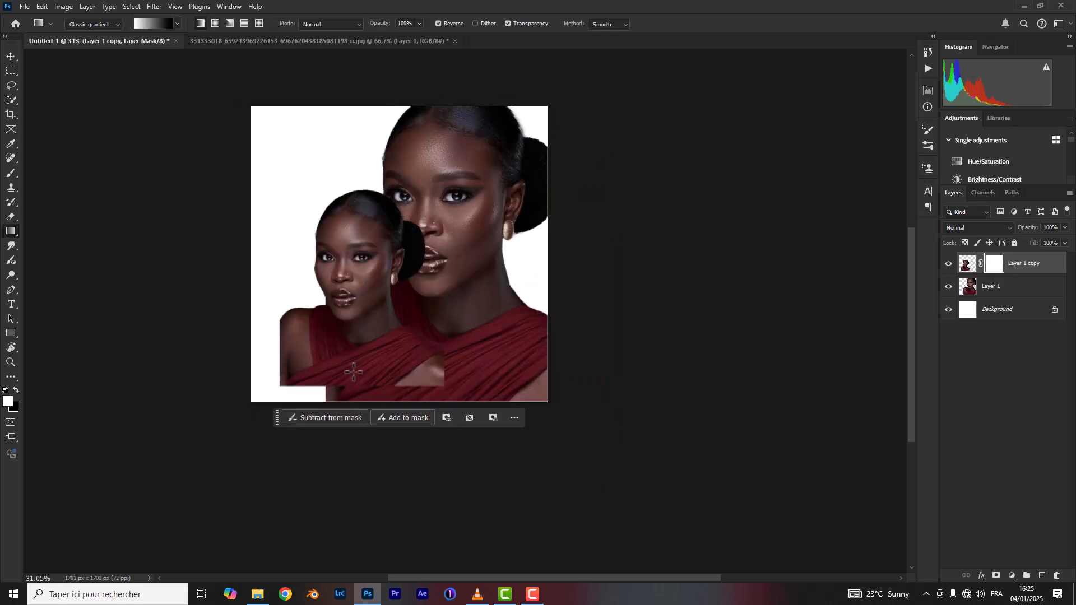
Fade the smaller portrait's bottom edge with downward linear gradients on its layer mask.
left_click_drag(361, 358, 360, 448)
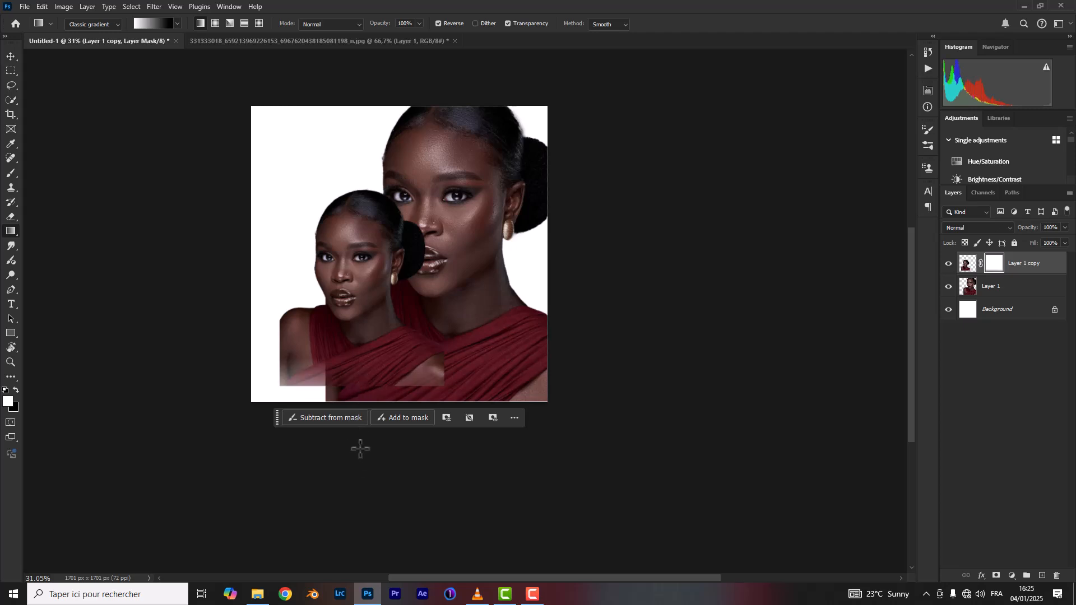
left_click_drag(374, 361, 375, 446)
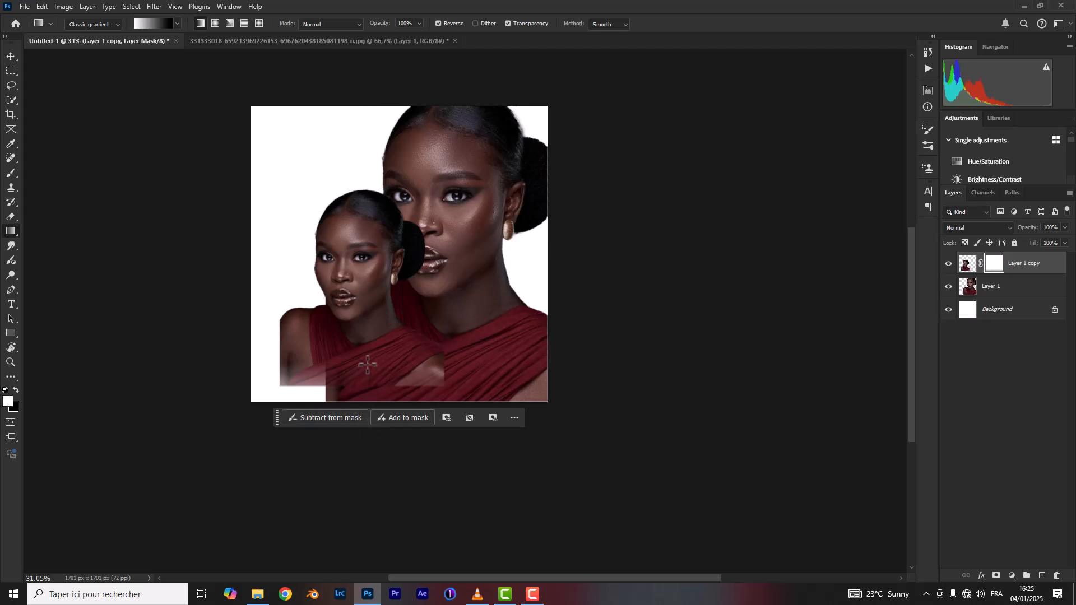
left_click_drag(367, 363, 368, 403)
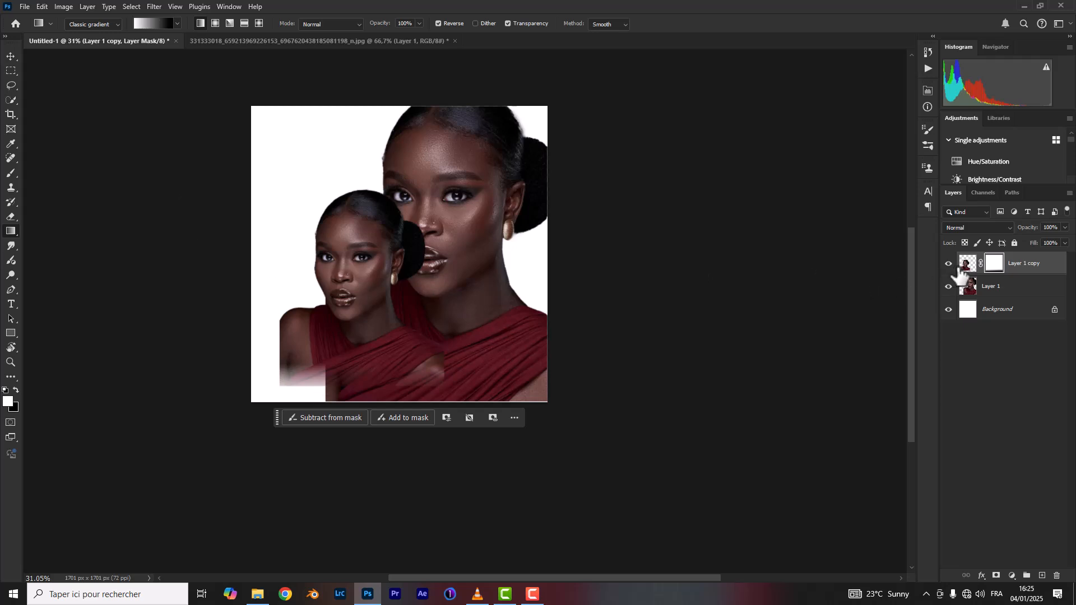
Erase the smaller portrait's outer shoulder and bottom edges softly with a large Eraser brush of about 434 px on the layer image.
left_click(964, 267)
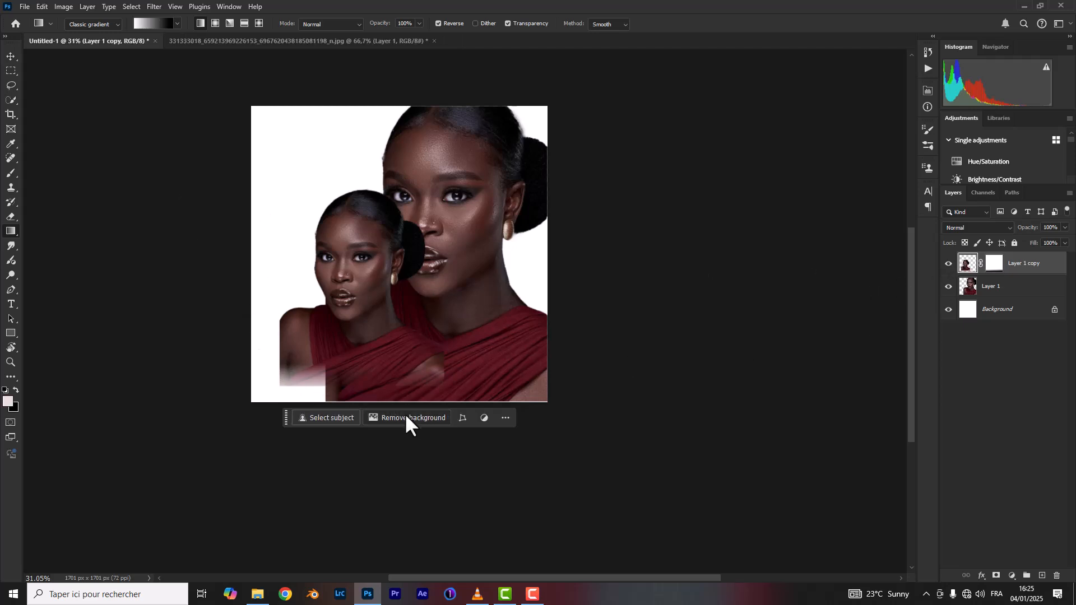
key("e")
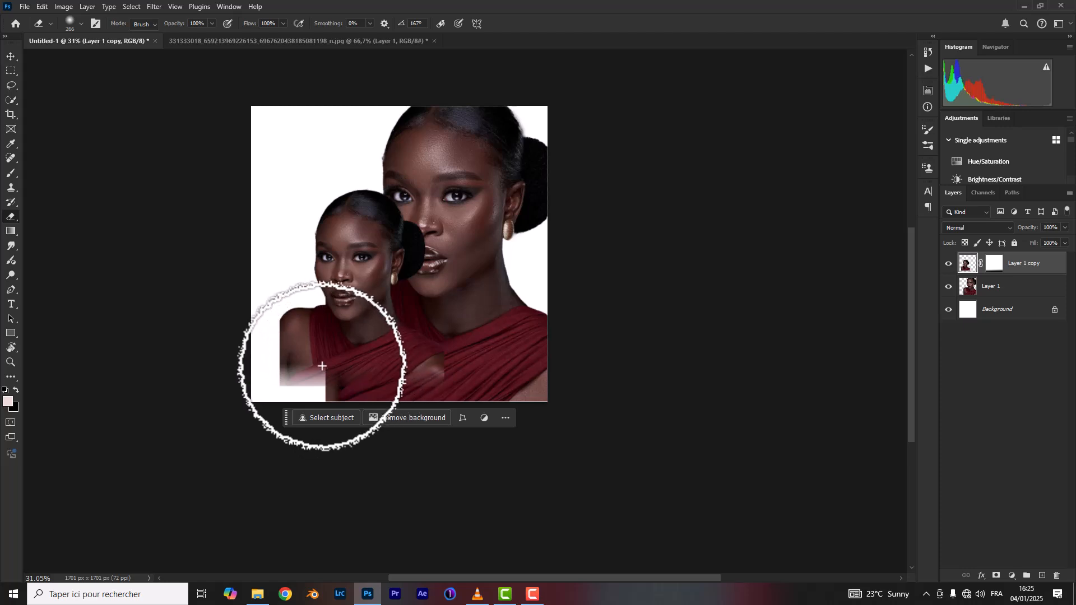
left_click_drag(303, 351, 317, 358)
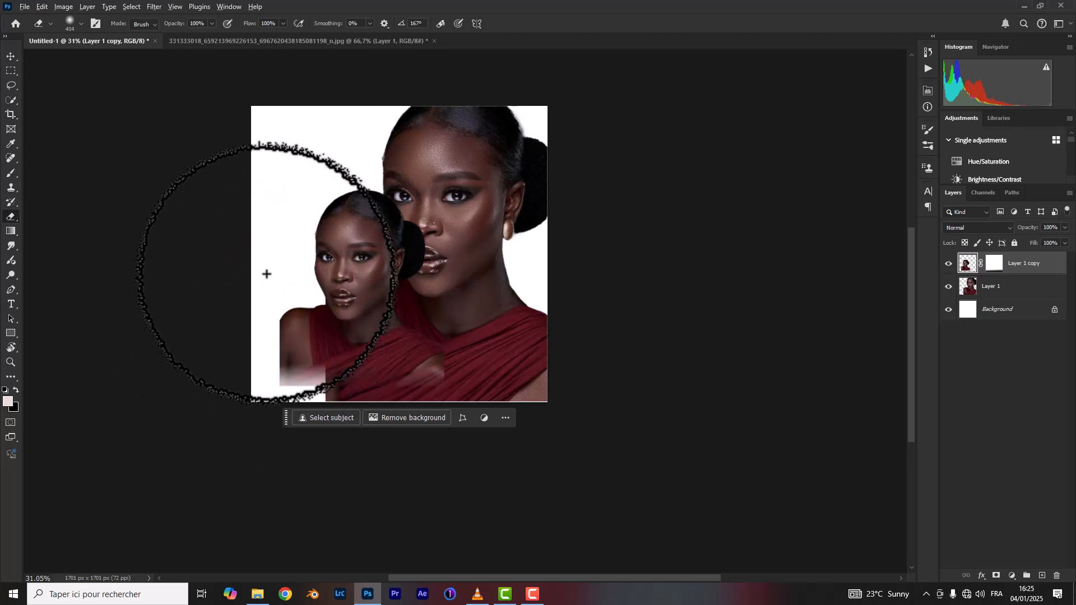
mouse_move(266, 274)
left_mouse_down()
mouse_move(275, 287)
mouse_move(234, 378)
mouse_move(257, 332)
left_mouse_up()
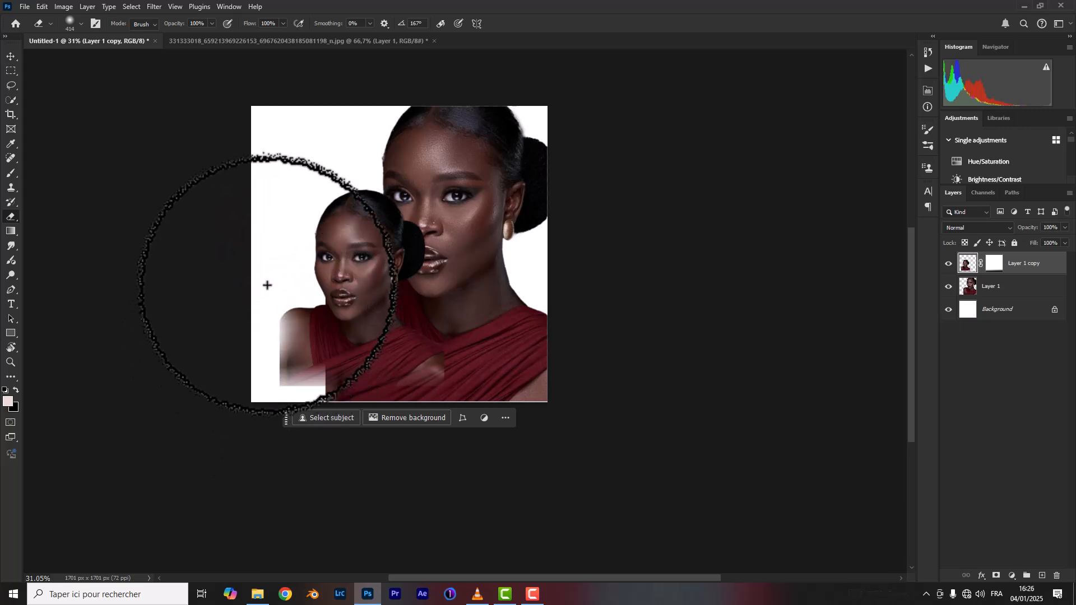
mouse_move(268, 421)
left_mouse_down()
mouse_move(377, 446)
mouse_move(470, 433)
mouse_move(375, 440)
mouse_move(490, 402)
left_mouse_up()
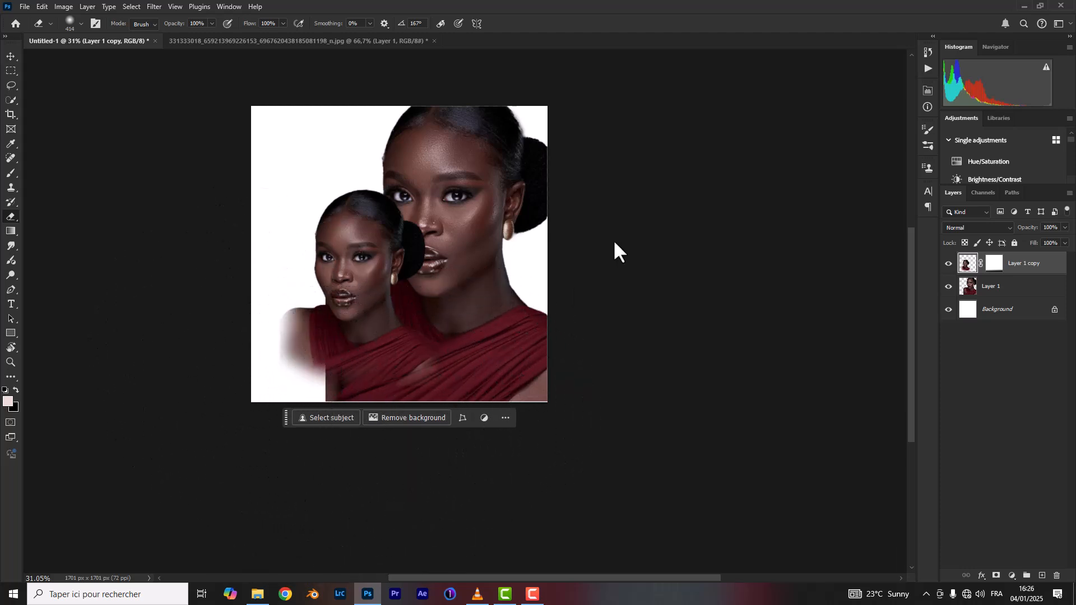
Add a layer mask to Layer 1 and fade the large portrait's bottom with a downward linear gradient.
left_click(990, 287)
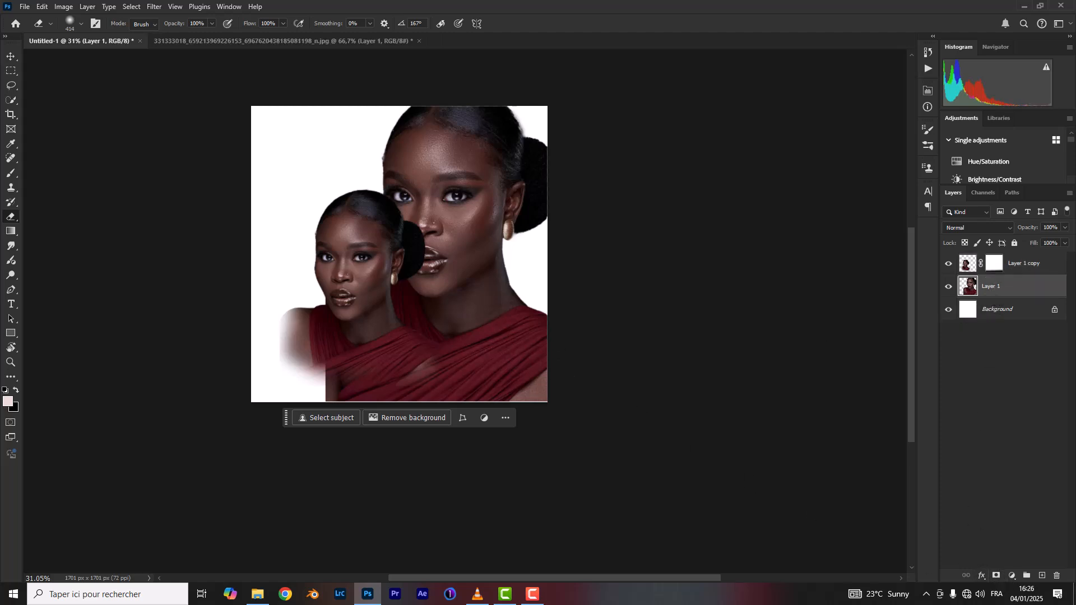
left_click(997, 576)
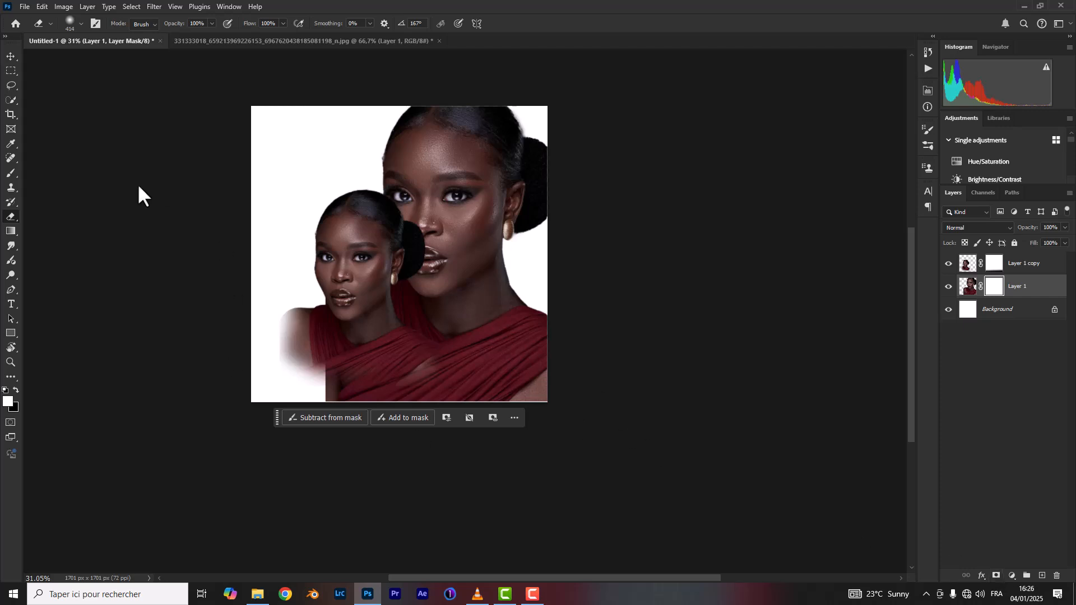
left_click(12, 230)
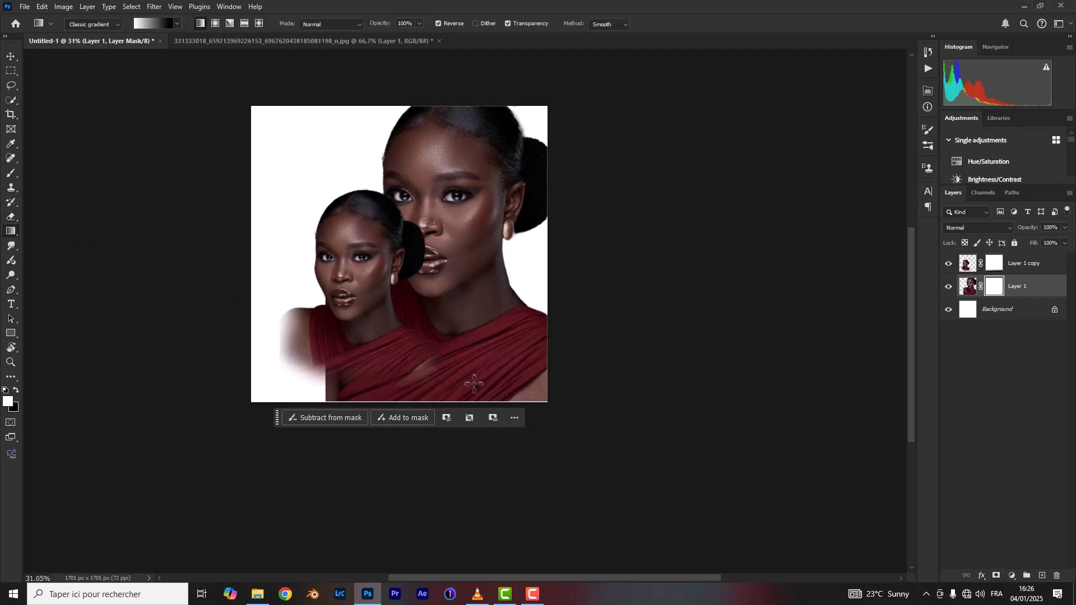
left_click_drag(473, 411, 474, 410)
left_click_drag(473, 362, 473, 495)
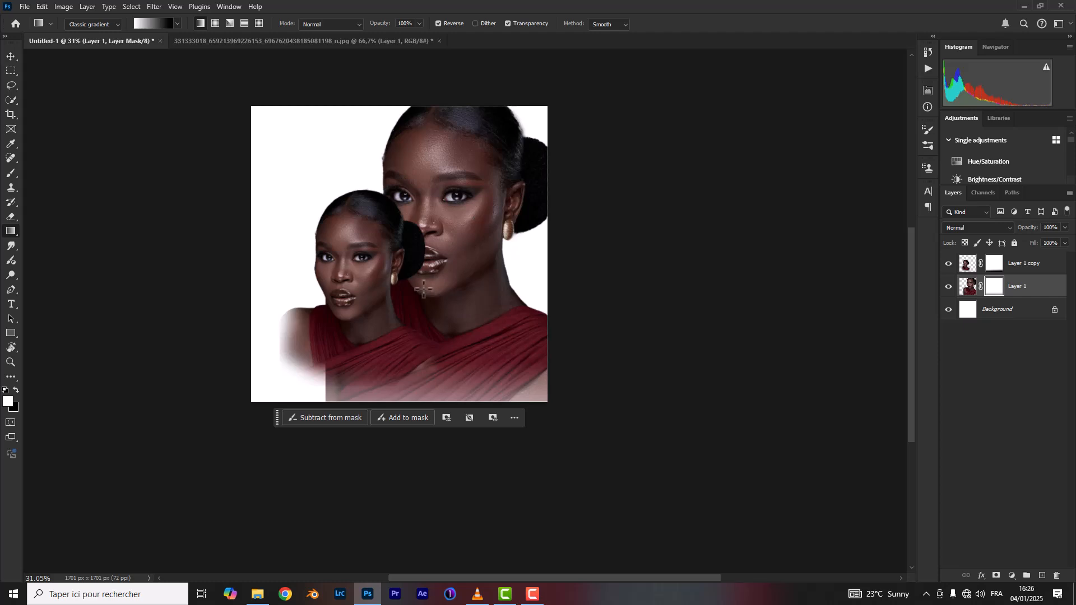
Add a Gradient Fill layer above Layer 1 with the Radial style and the gradient reversed.
left_click(968, 287)
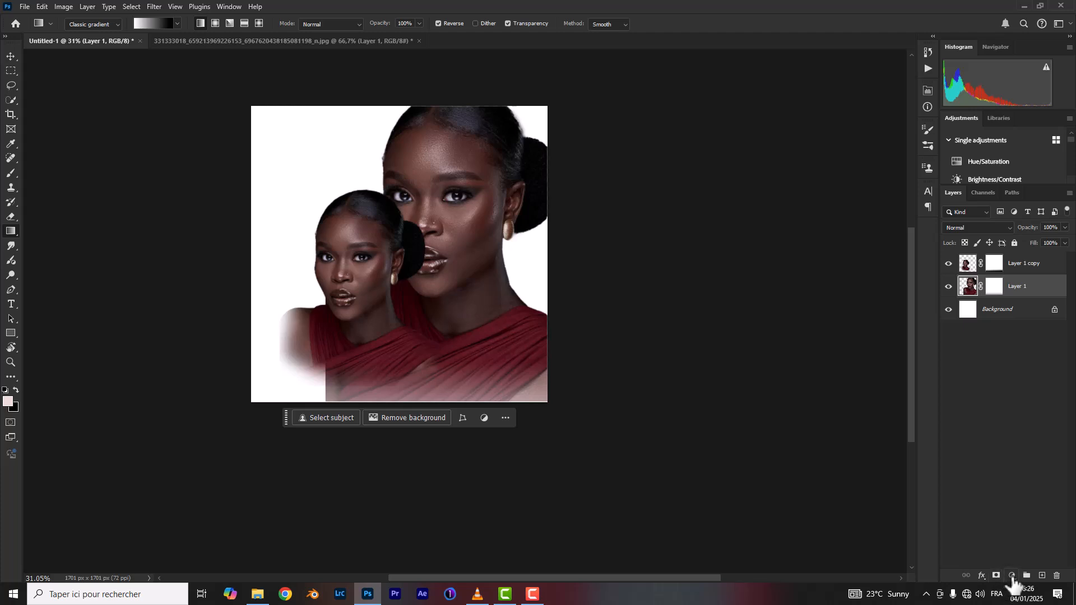
left_click(1012, 575)
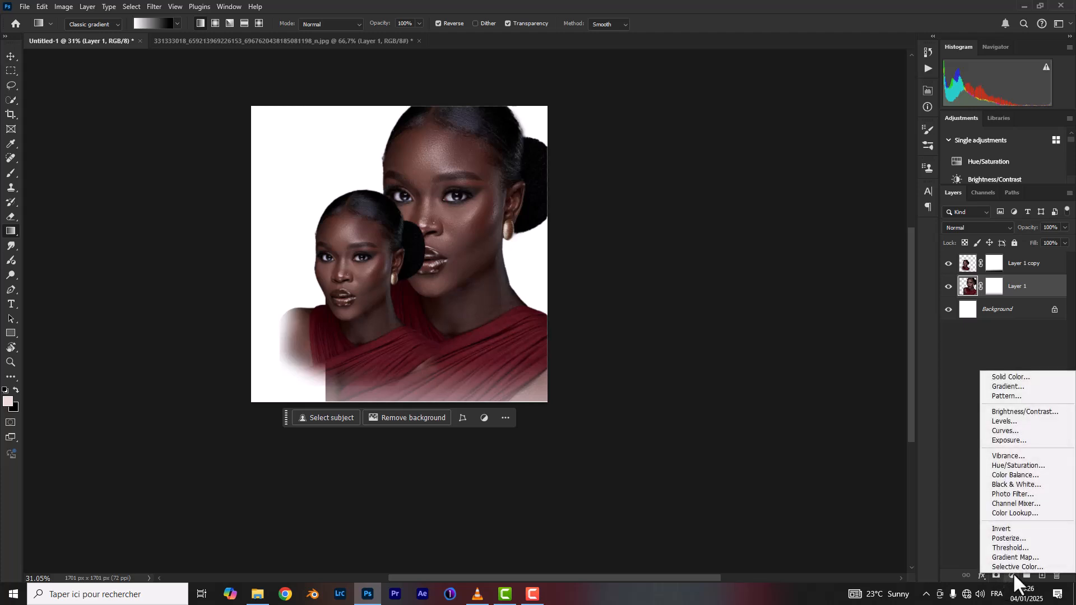
left_click(1003, 386)
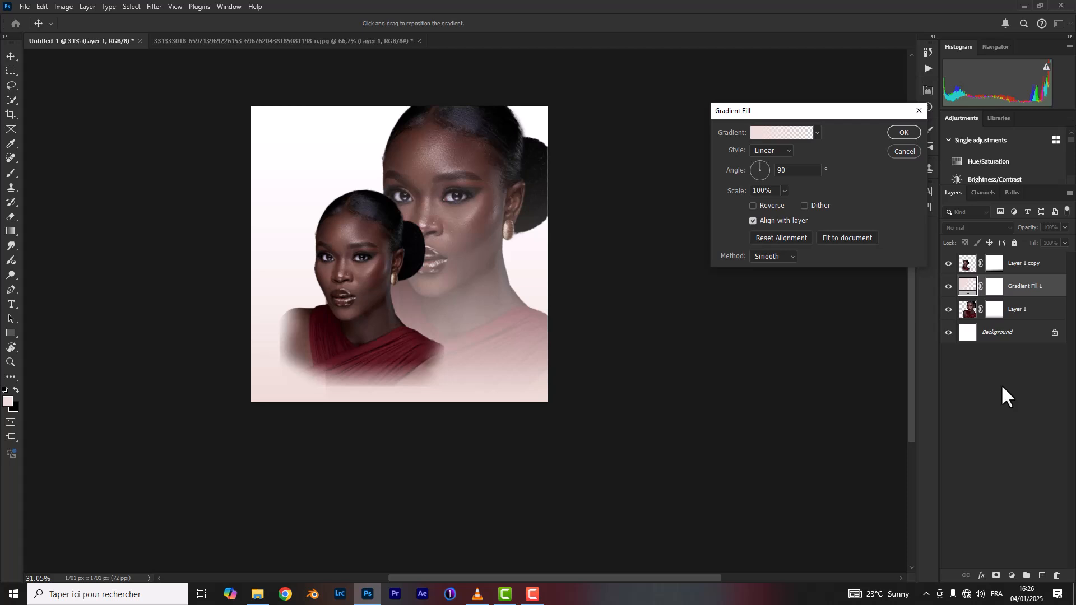
left_click(766, 160)
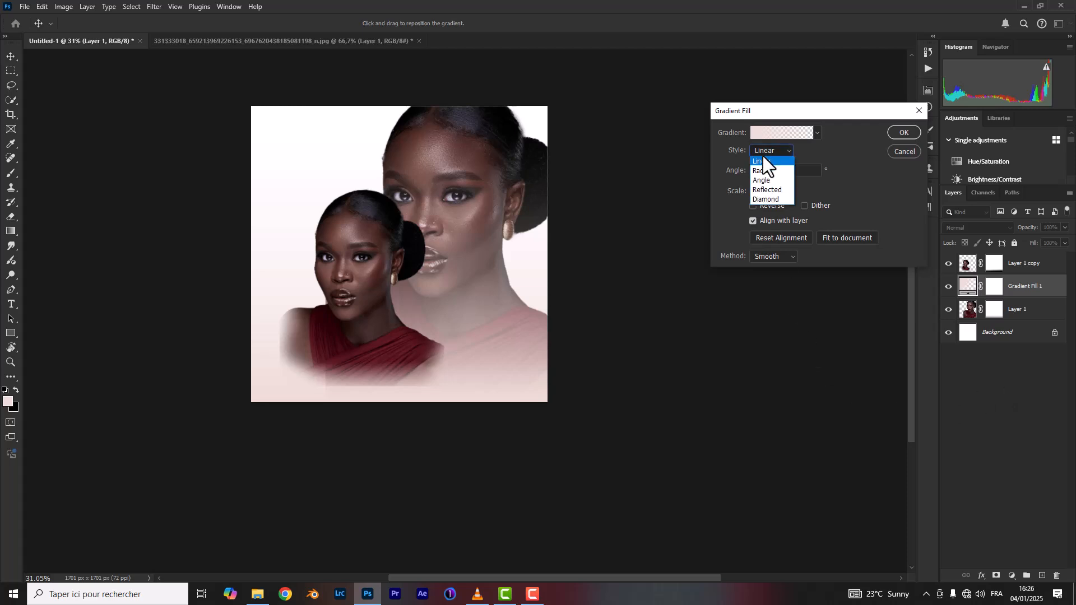
left_click(761, 171)
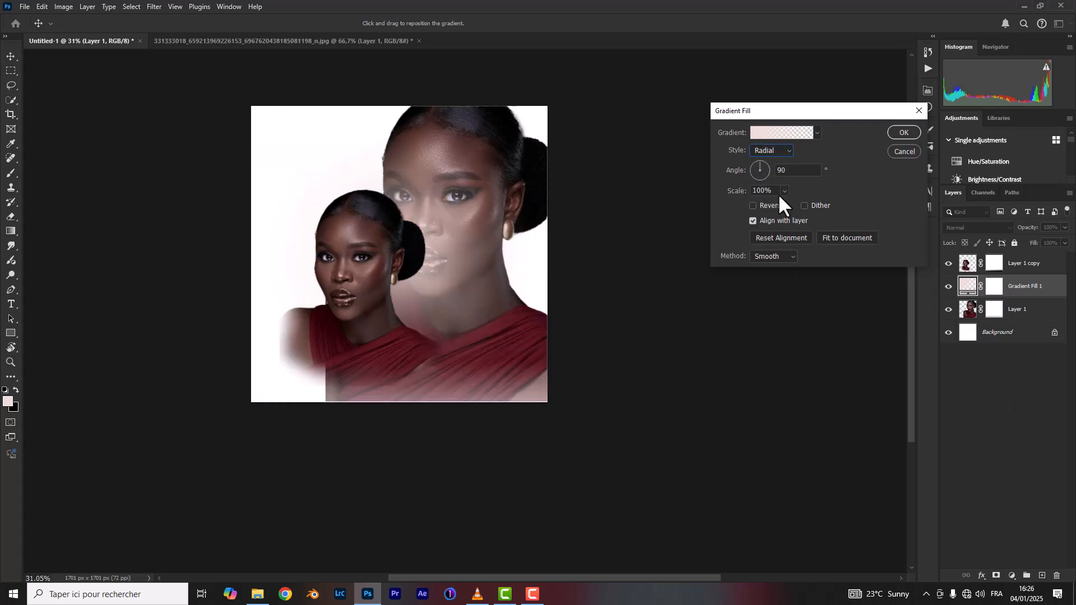
left_click(752, 206)
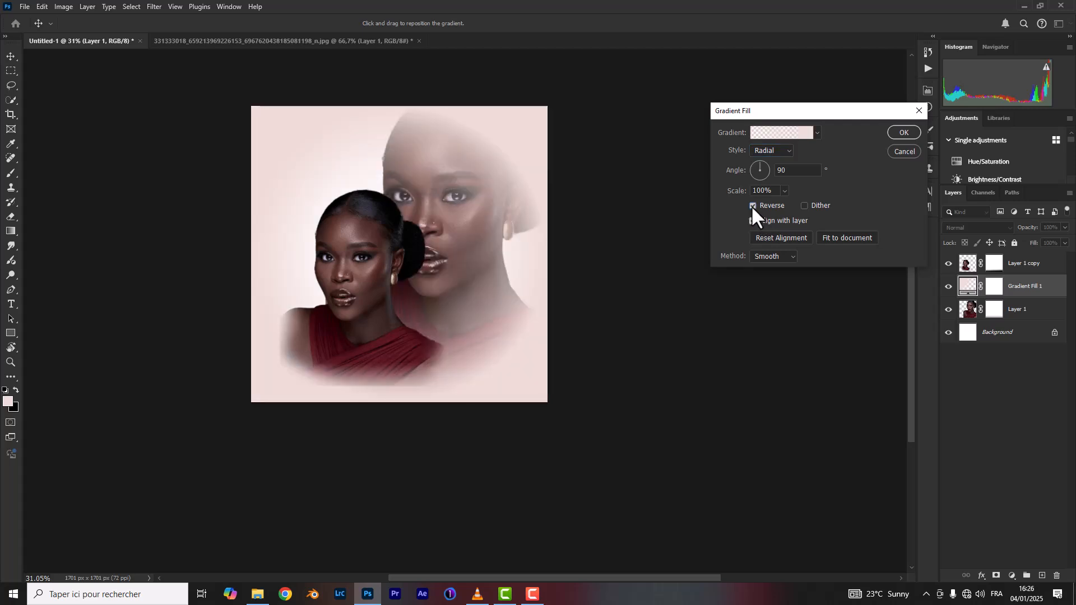
Open the color of the gradient's stop at location 0 for editing.
left_click(779, 133)
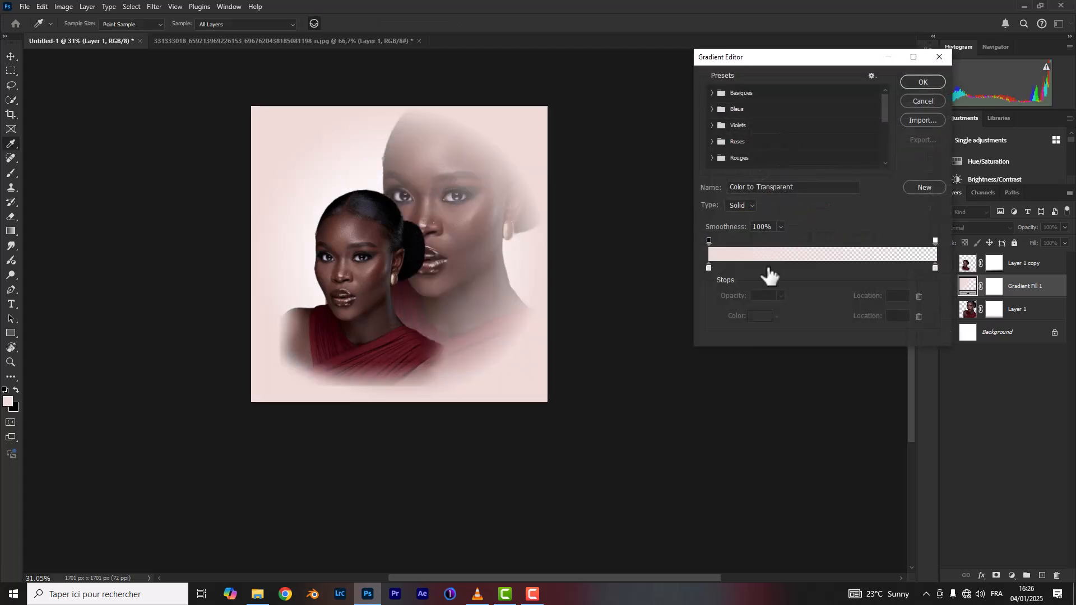
left_click(709, 267)
left_click(760, 316)
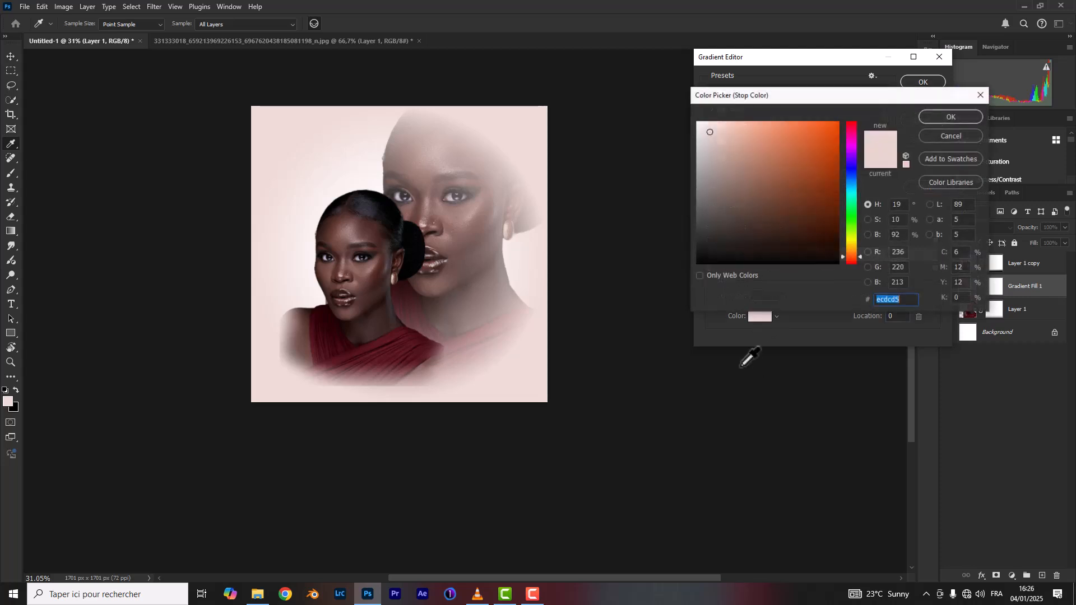
Try skin tones sampled from the two portraits as the gradient's stop color.
left_click(369, 281)
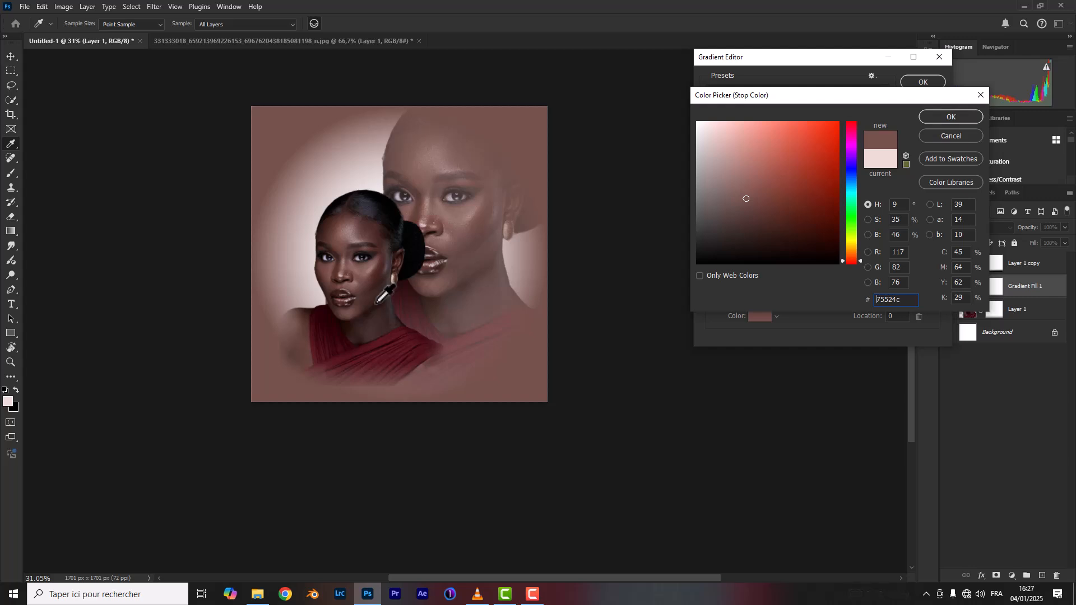
left_click(379, 270)
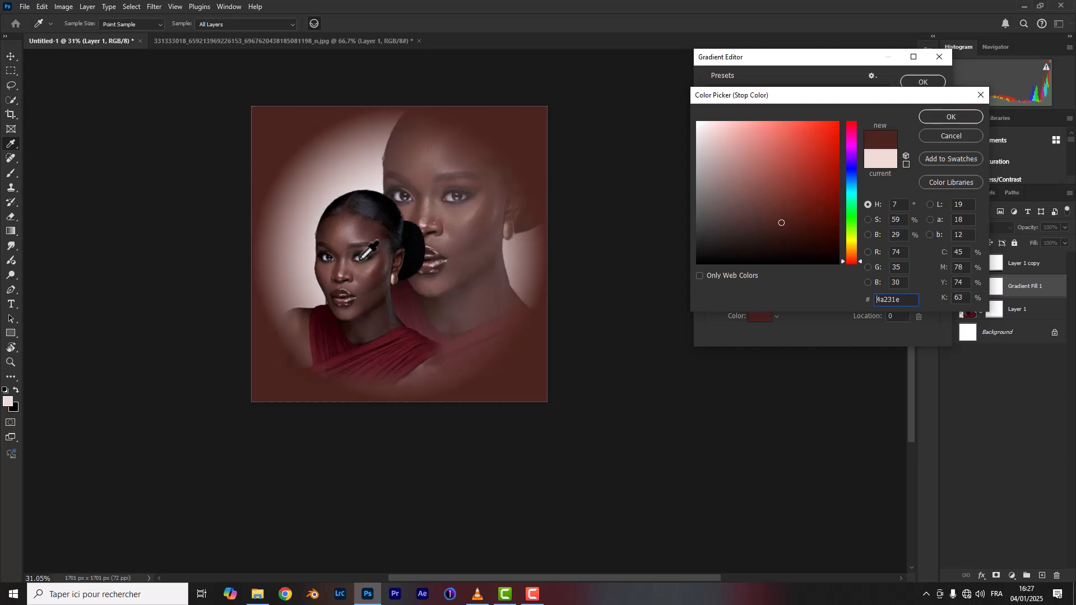
left_click(348, 240)
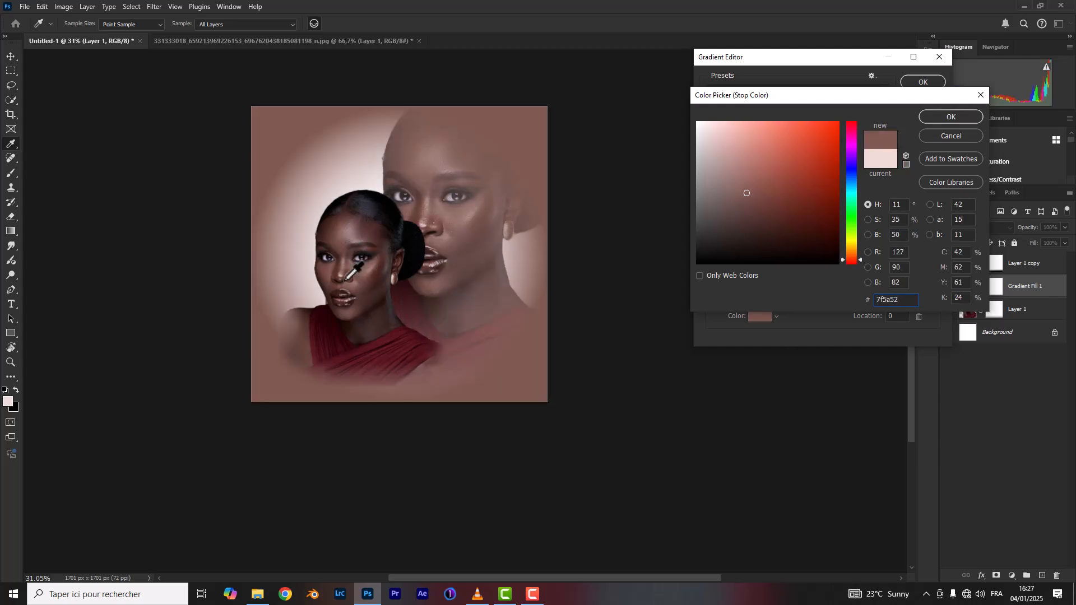
left_click(340, 339)
left_click(366, 276)
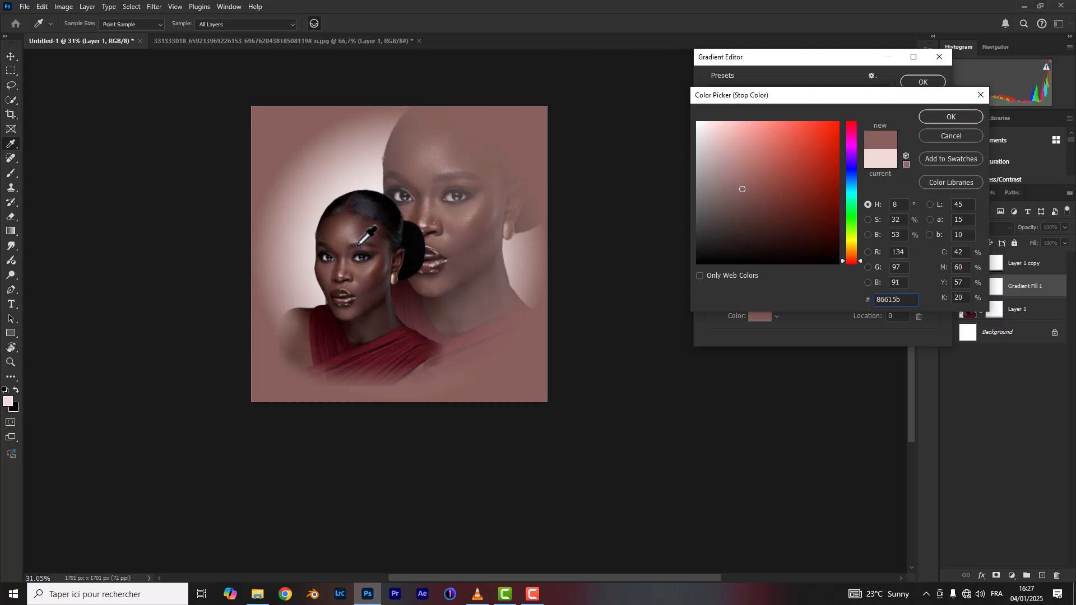
left_click(474, 219)
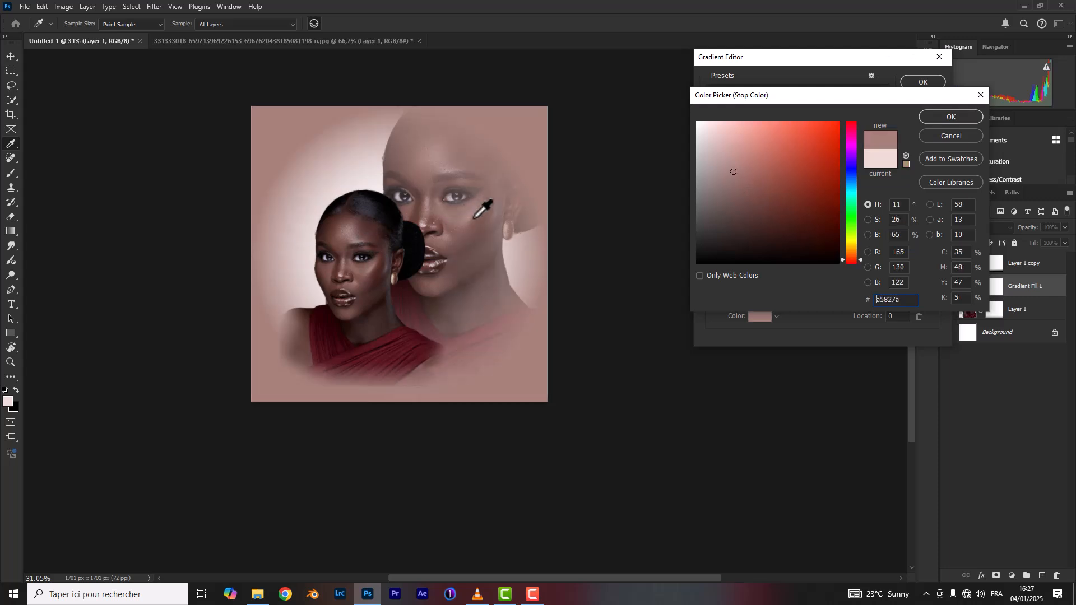
left_click(354, 239)
left_click(345, 235)
left_click(344, 237)
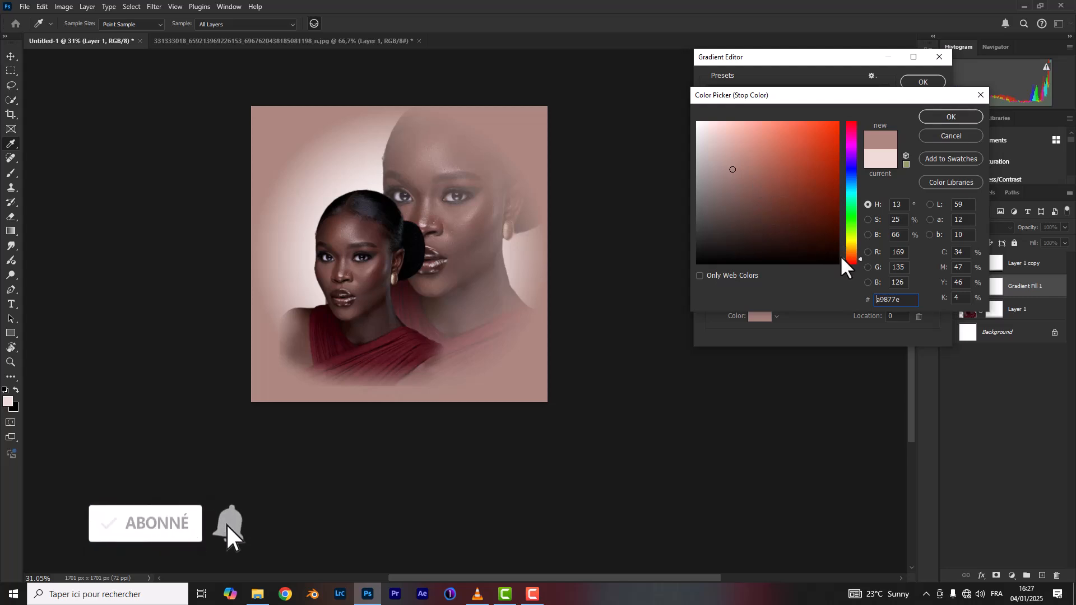
Set the gradient's color stop at location 0 to teal blue 2a8ba0.
left_click_drag(843, 261, 840, 254)
left_click(796, 144)
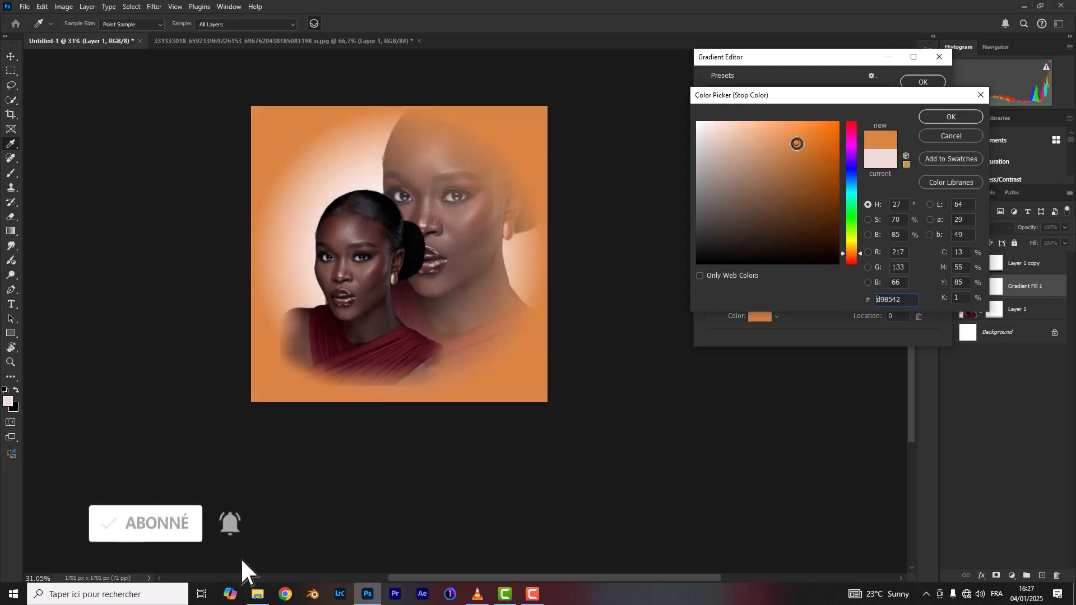
left_click(802, 175)
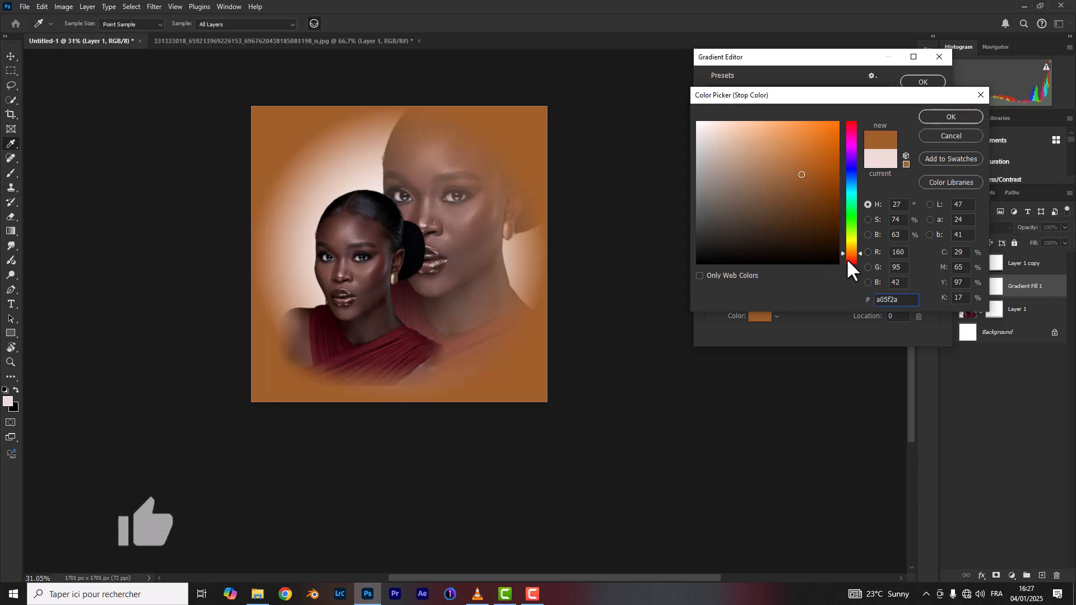
left_click_drag(843, 252, 843, 185)
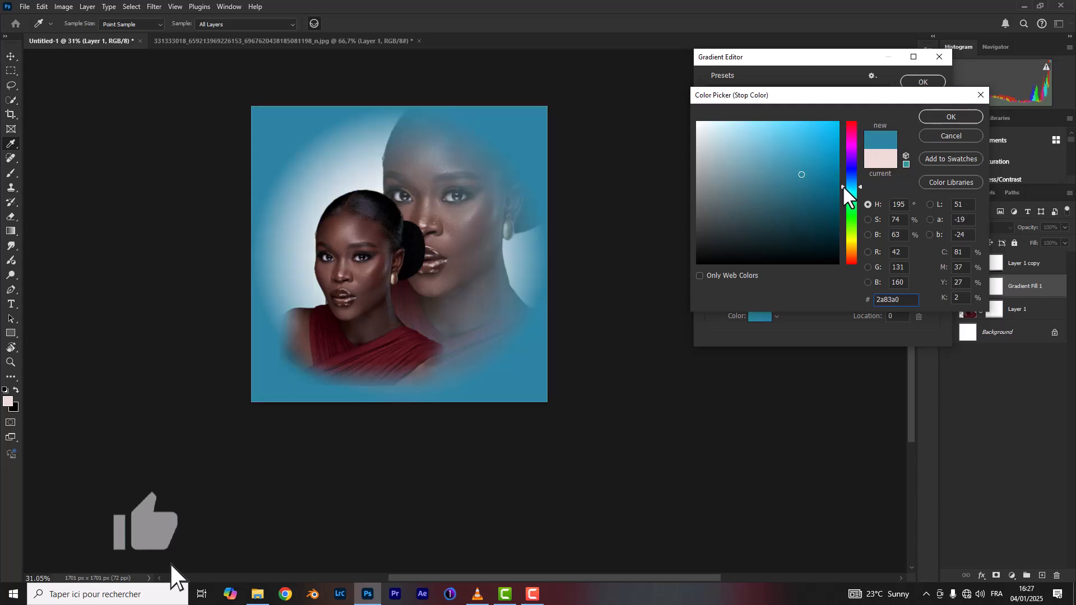
left_click_drag(843, 185, 843, 180)
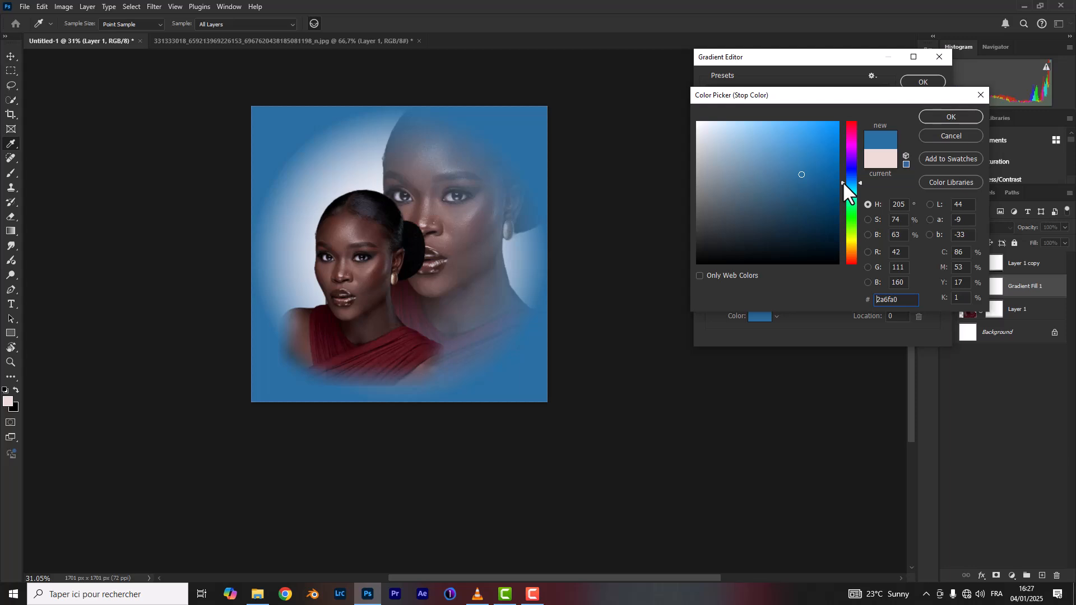
left_click_drag(842, 180, 842, 189)
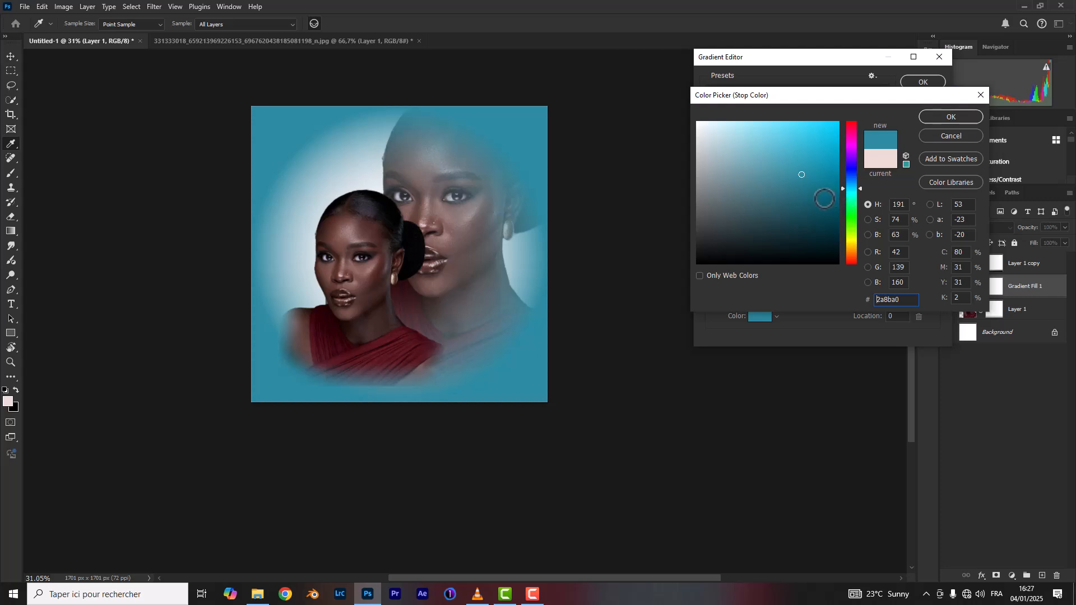
left_click(942, 120)
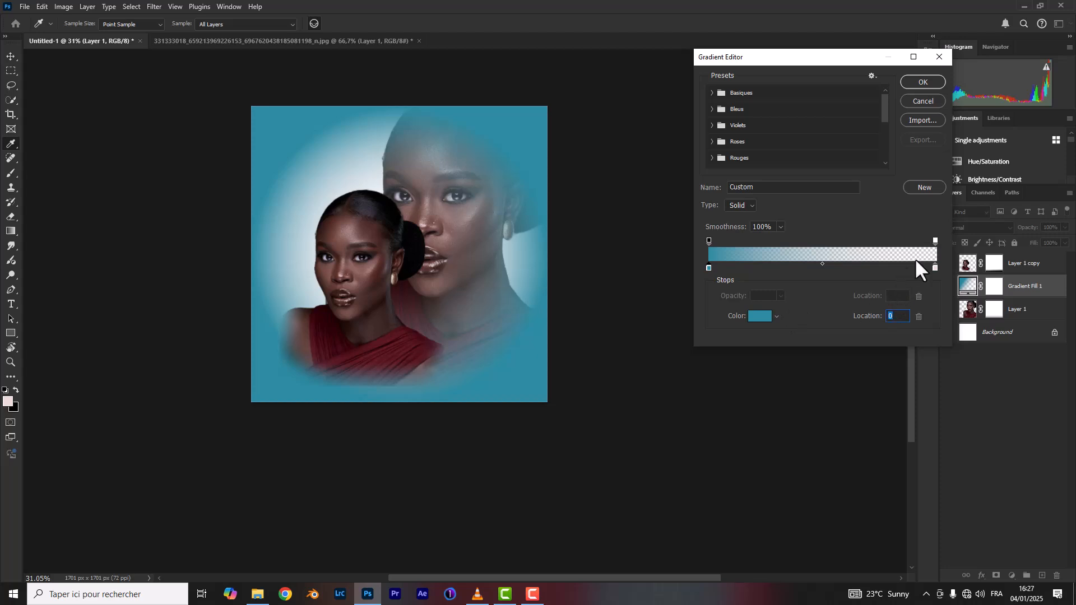
Set the opacity stop at location 100 to 90% and apply the gradient fill.
left_click(934, 240)
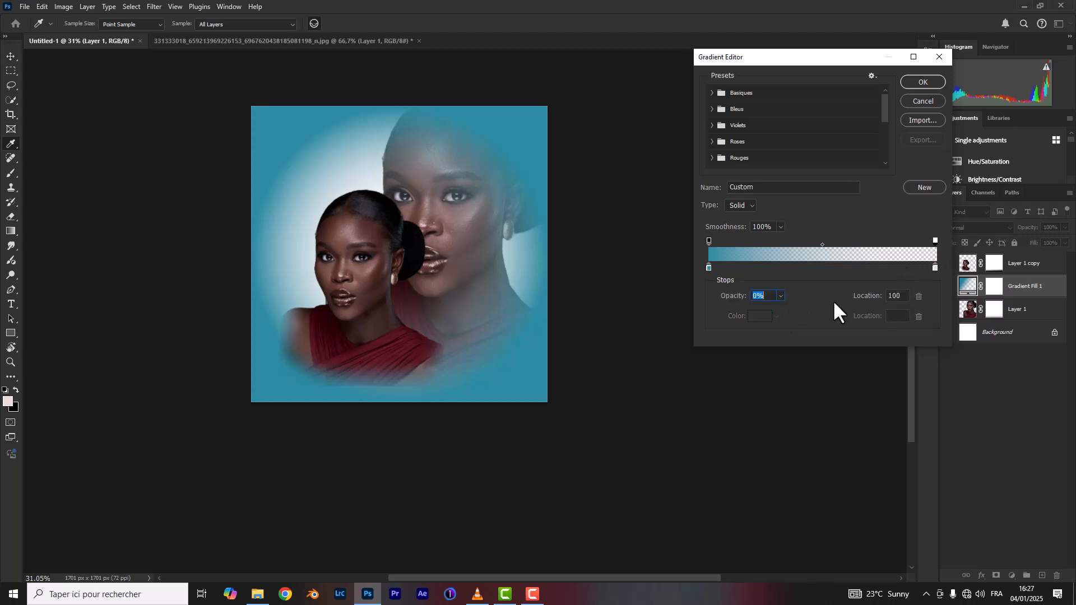
left_click(780, 296)
left_click_drag(781, 310, 809, 312)
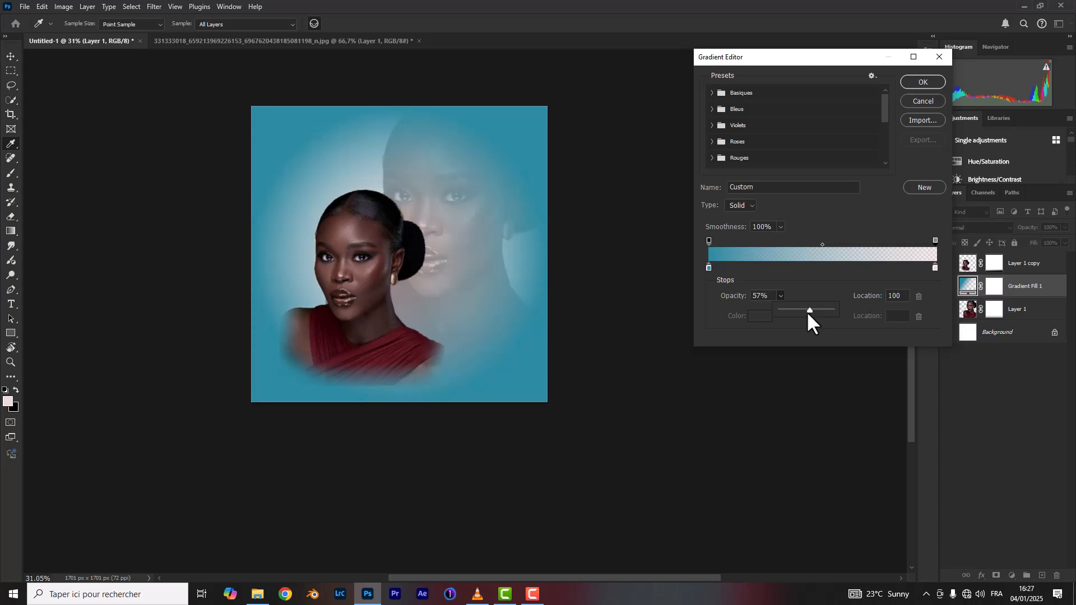
left_click_drag(809, 314, 825, 308)
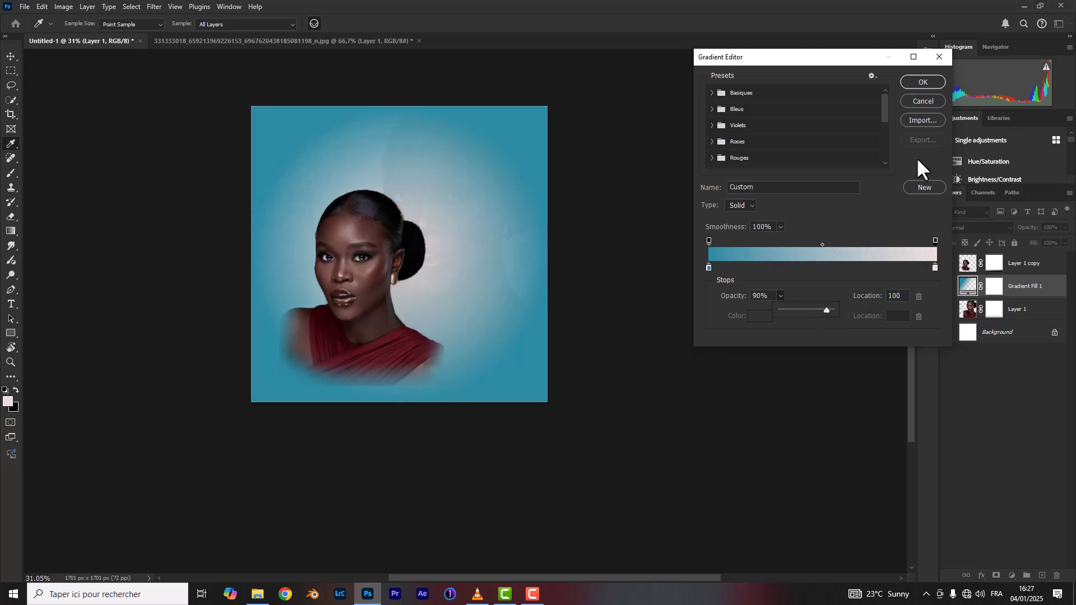
left_click(934, 84)
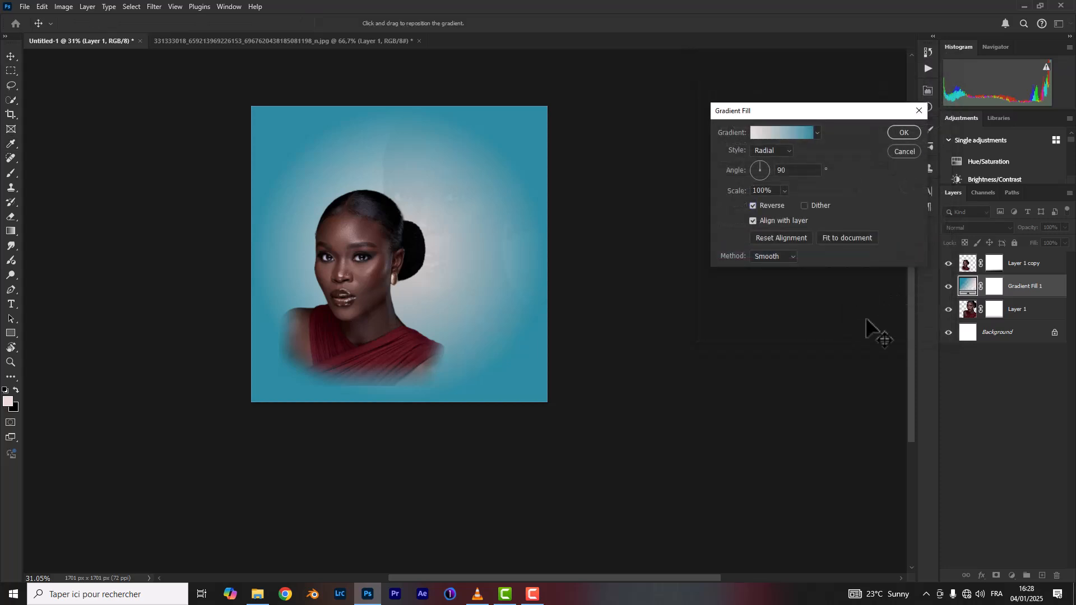
left_click(903, 133)
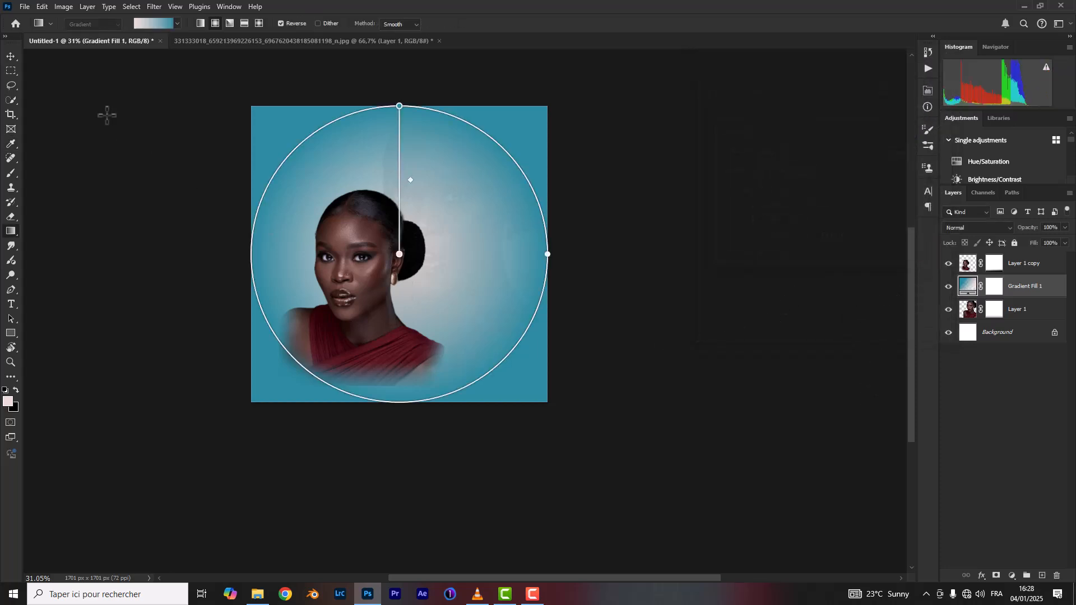
Move the smaller portrait slightly to the right, closer to the canvas center.
left_click(11, 56)
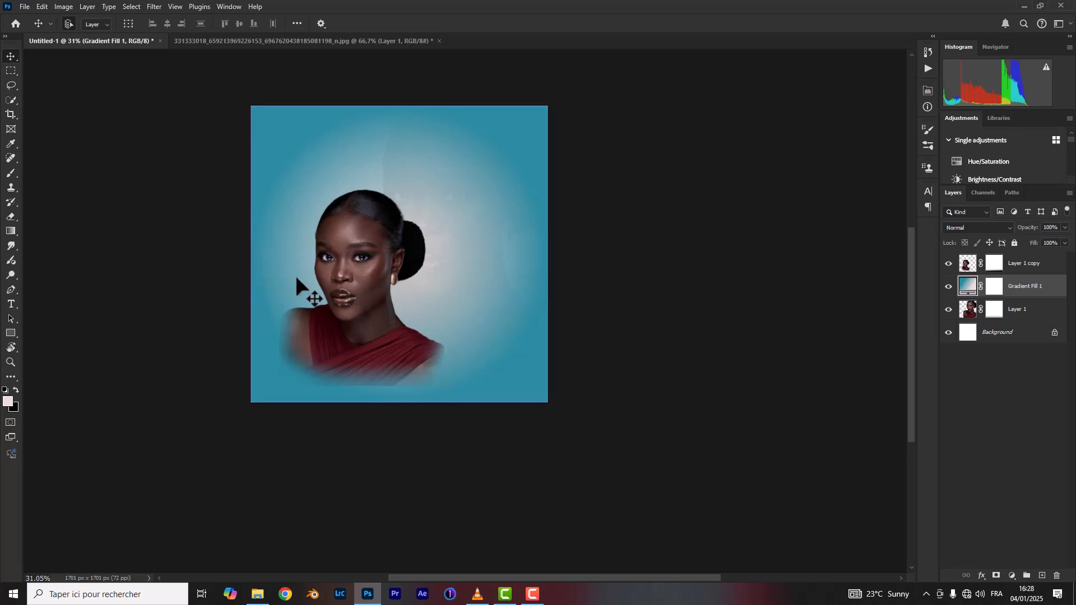
left_click(353, 285)
left_click_drag(354, 284, 369, 289)
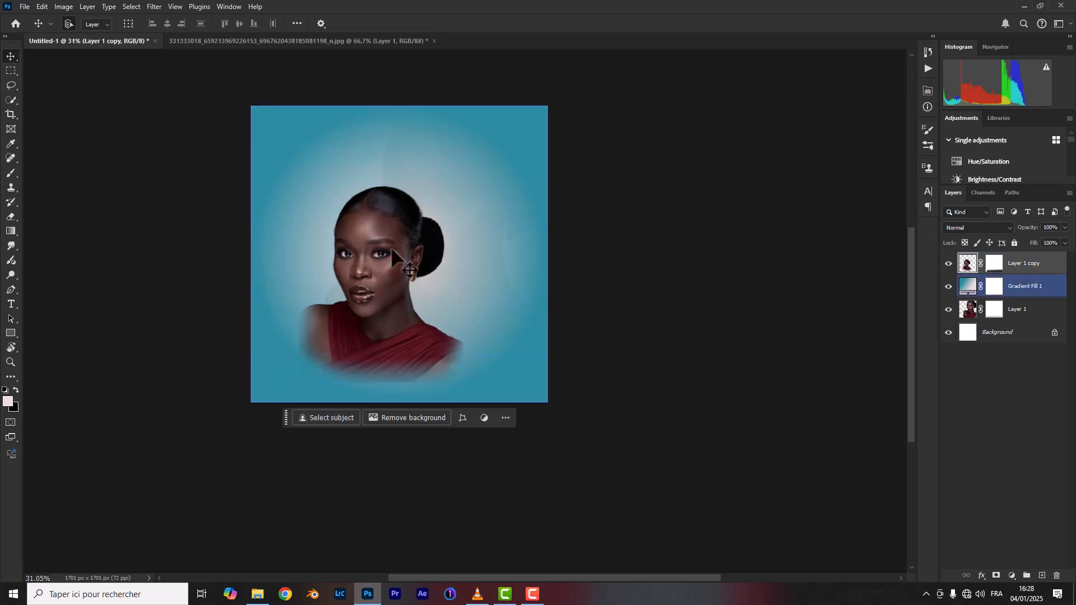
Set the blend mode of the Gradient Fill 1 layer to Darker Color.
left_click(970, 314)
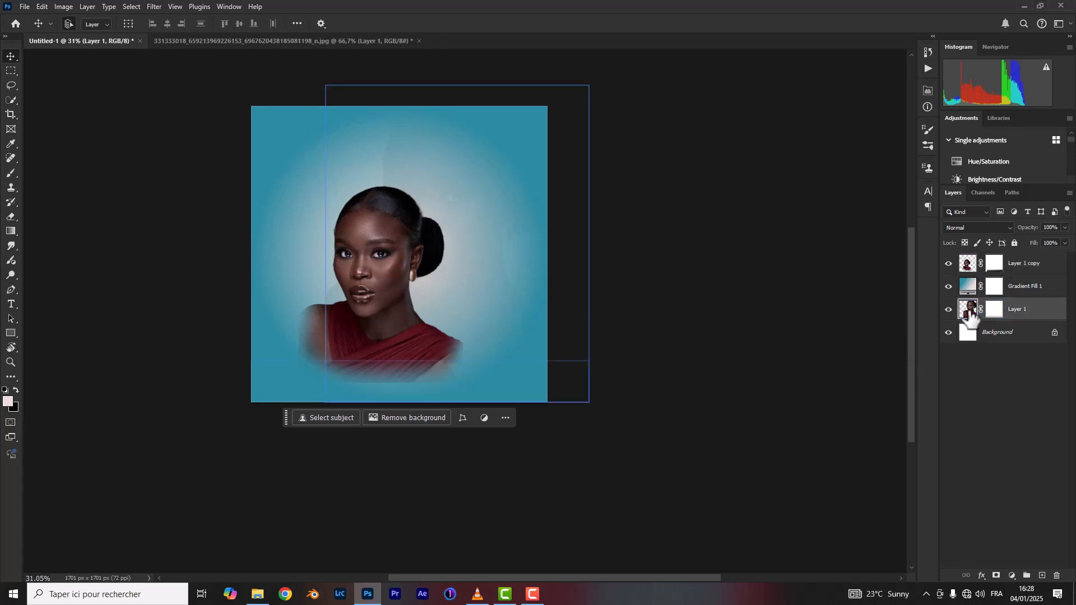
left_click(969, 286)
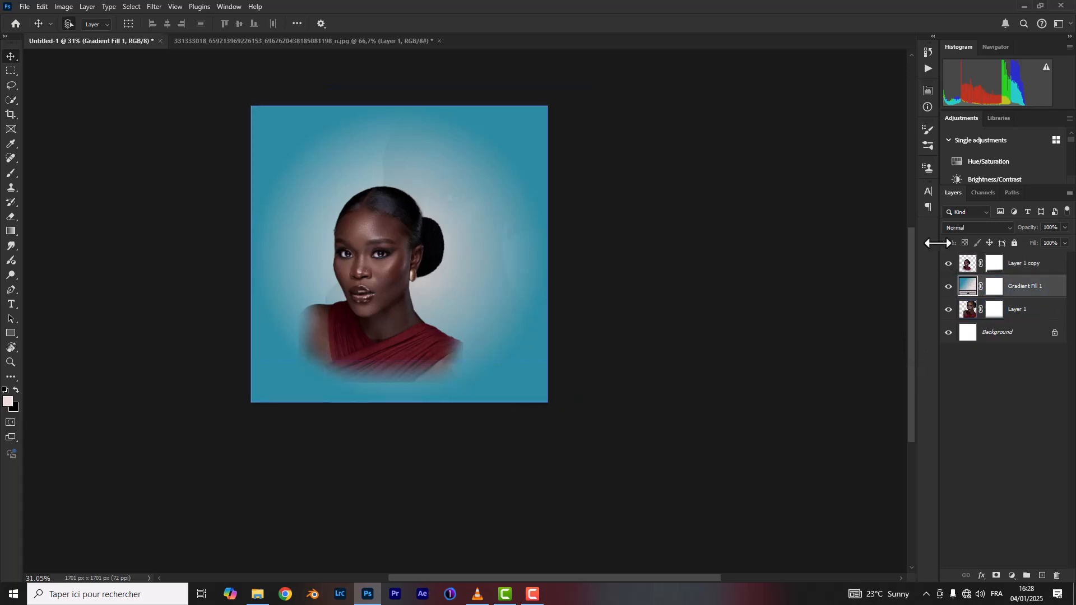
left_click(991, 227)
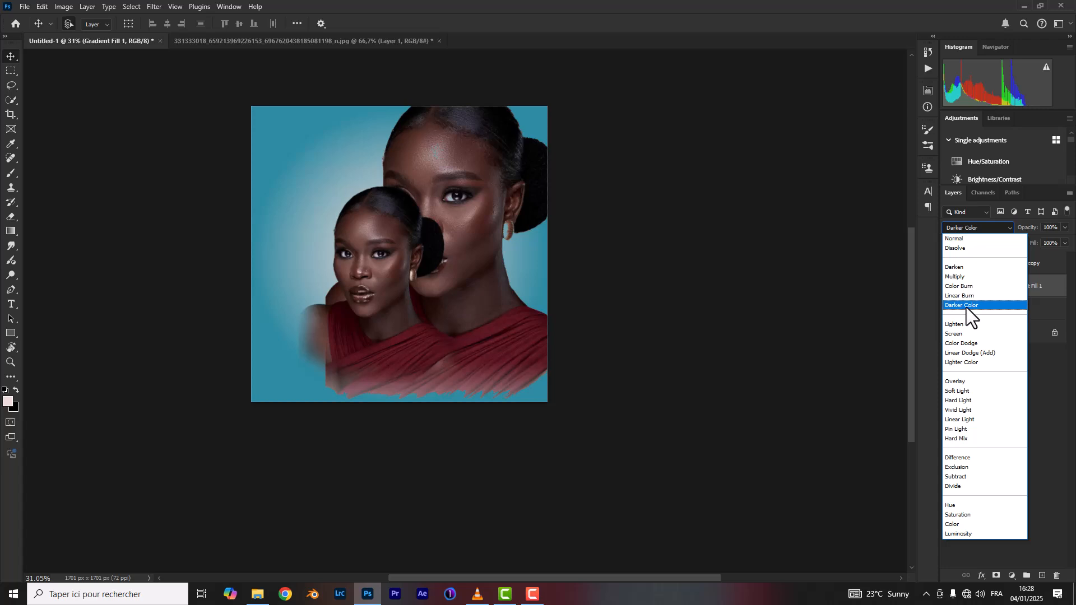
left_click(967, 307)
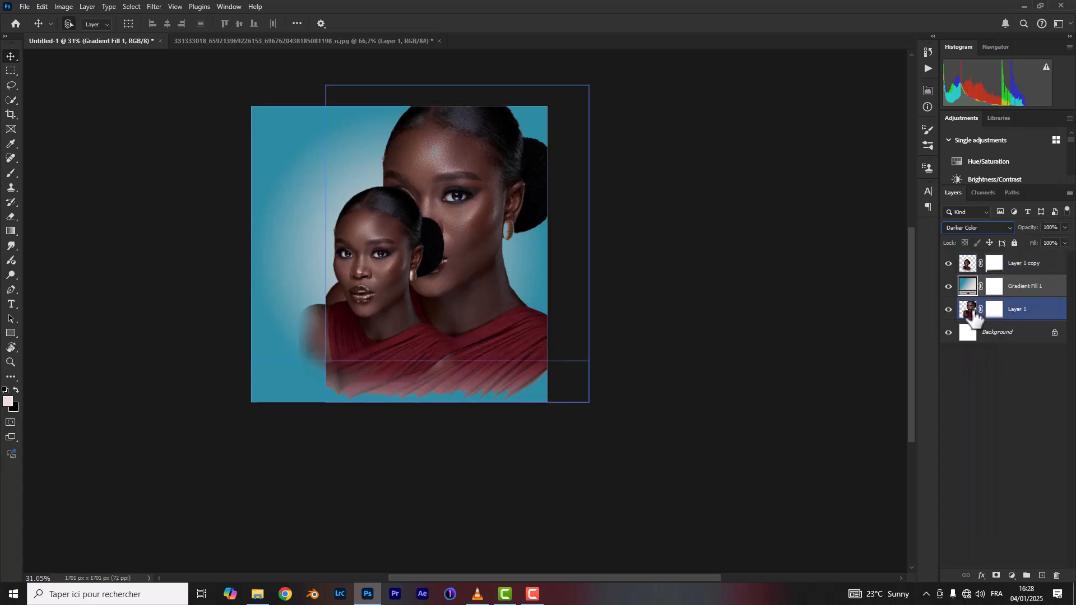
Try adjusting the opacity of Layer 1.
left_click(974, 312)
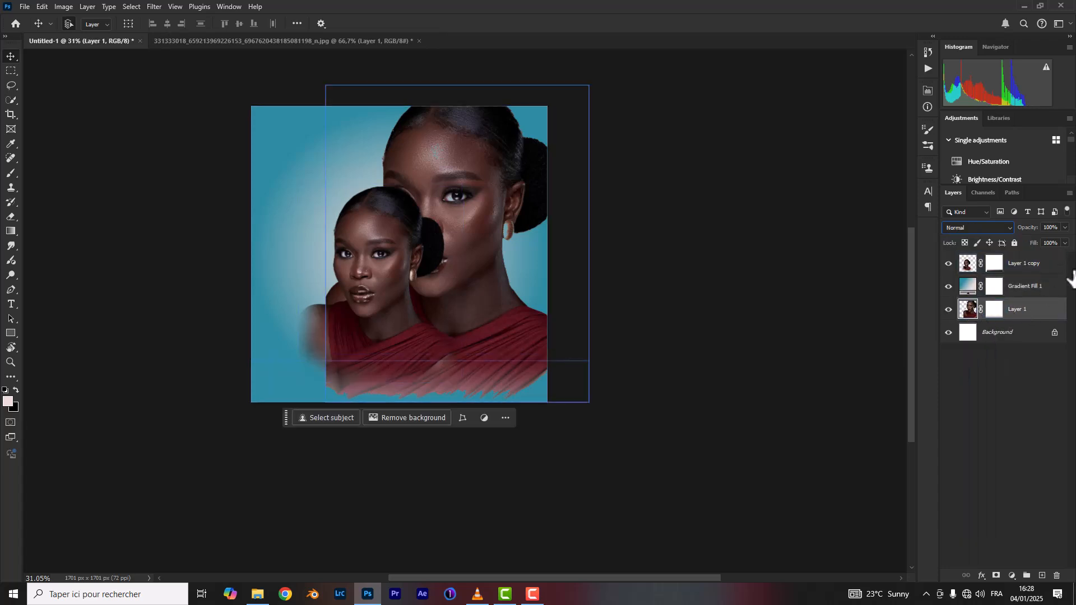
left_click(1065, 227)
mouse_move(1068, 240)
left_mouse_down()
mouse_move(1038, 243)
mouse_move(1065, 242)
left_mouse_up()
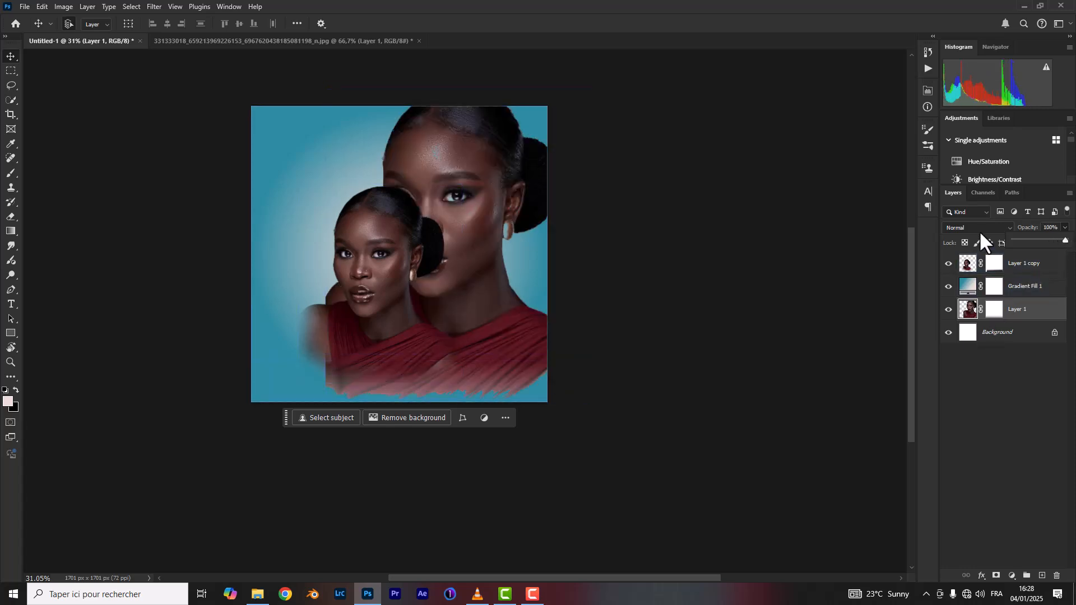
left_click(967, 287)
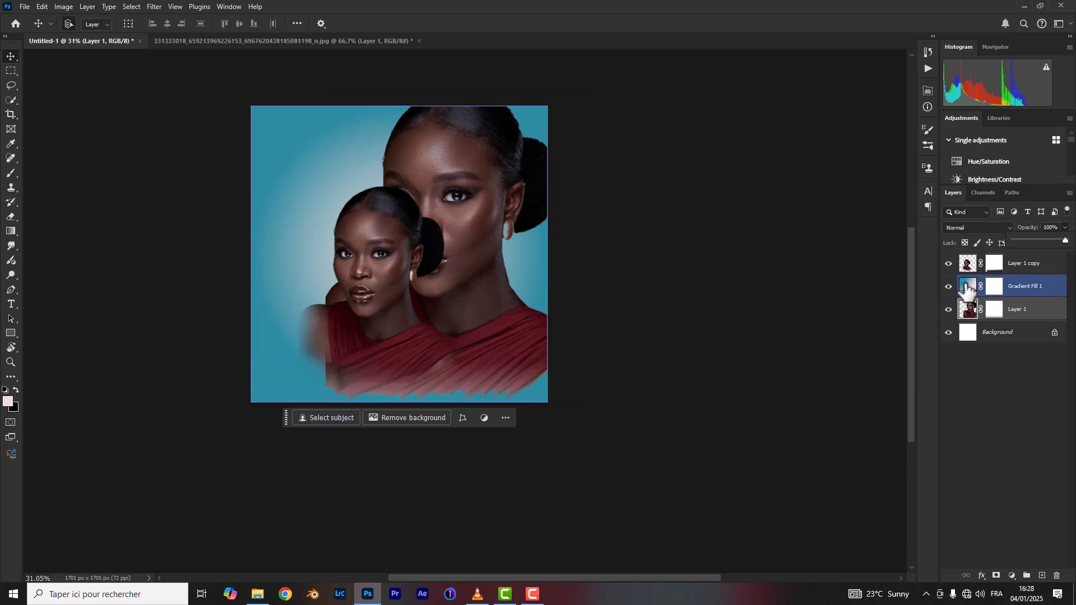
left_click(967, 227)
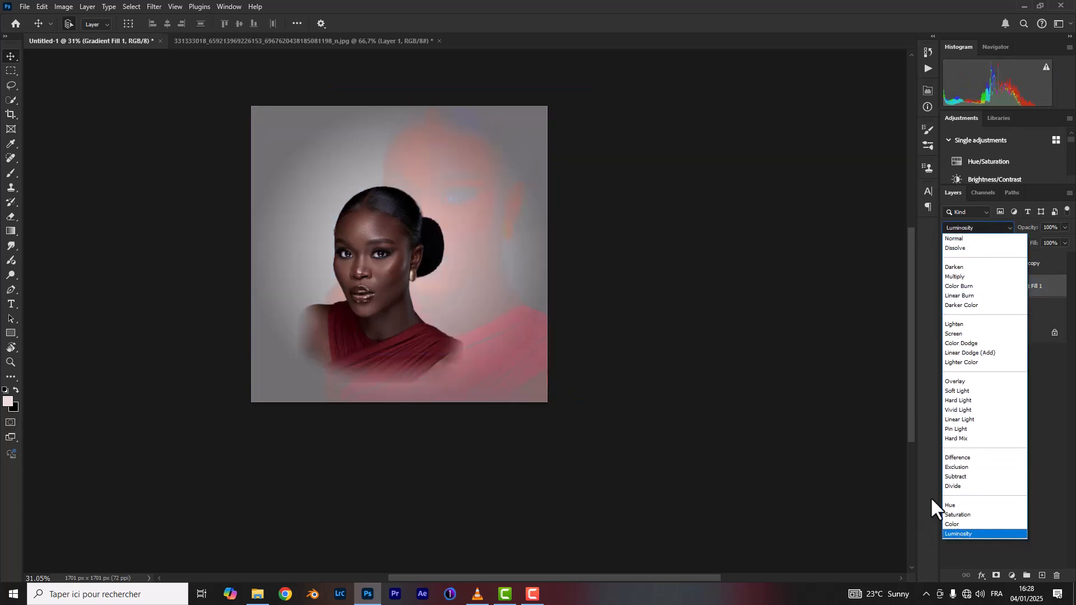
left_click(931, 497)
Set the blend mode of Layer 1, the large portrait, to Luminosity.
left_click(971, 310)
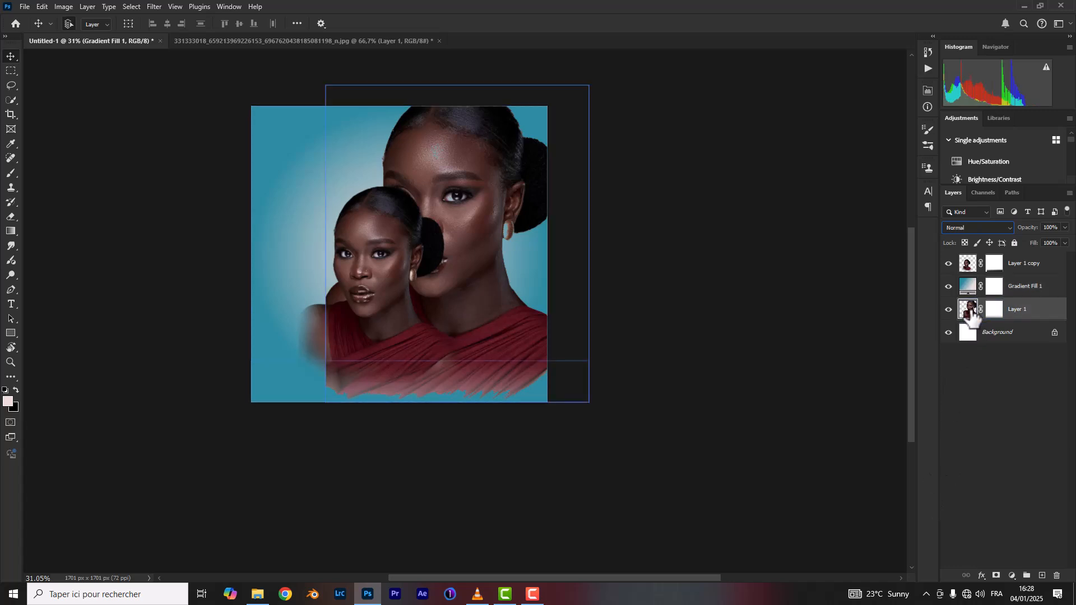
left_click(977, 229)
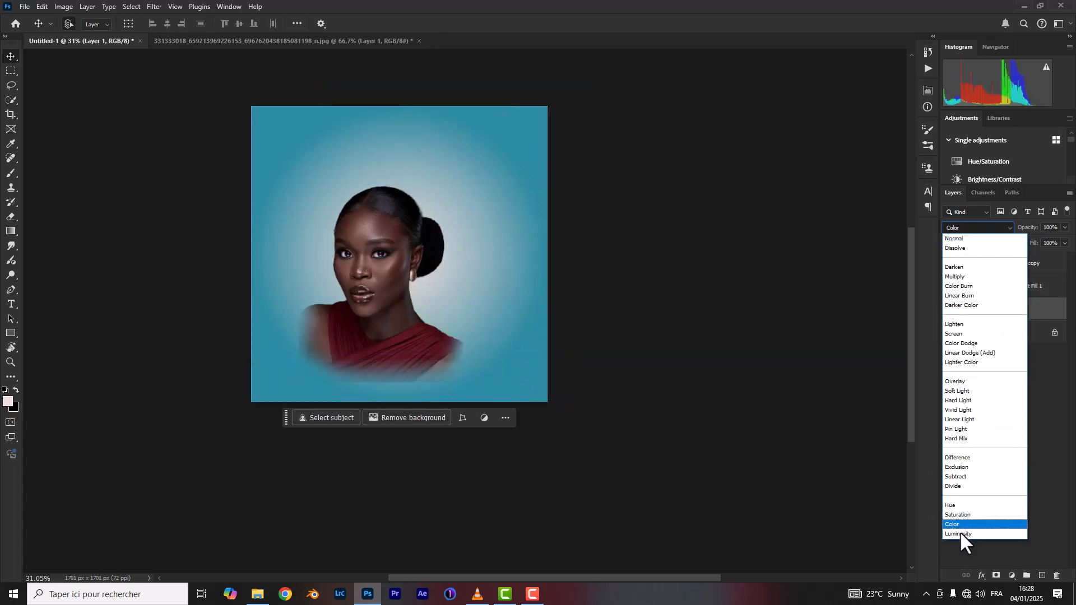
left_click(960, 534)
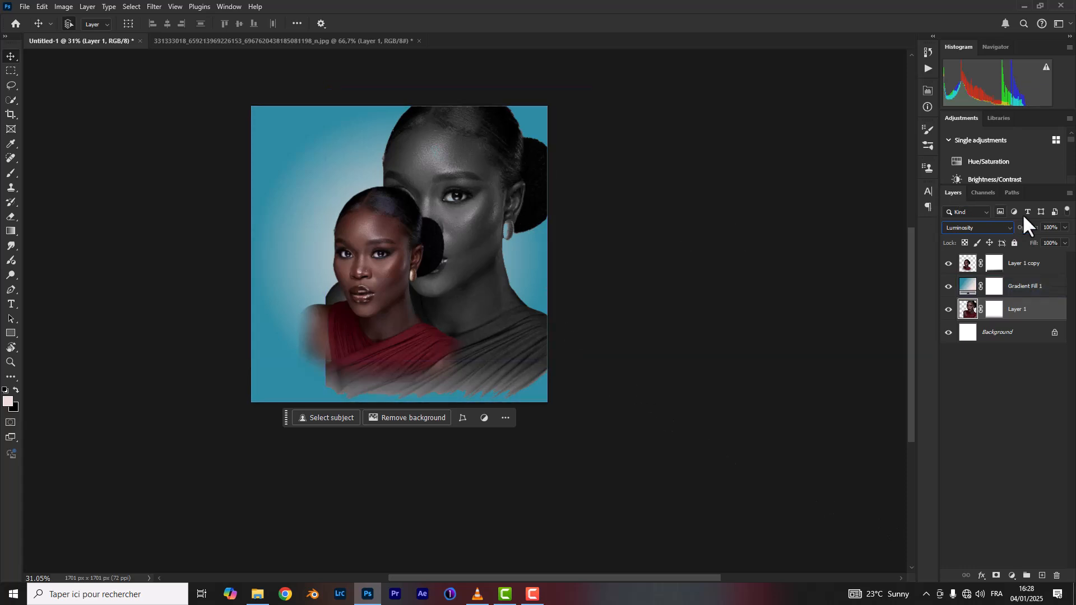
Try different opacities on the Gradient Fill 1 layer and on Layer 1.
left_click(974, 285)
left_click(1065, 227)
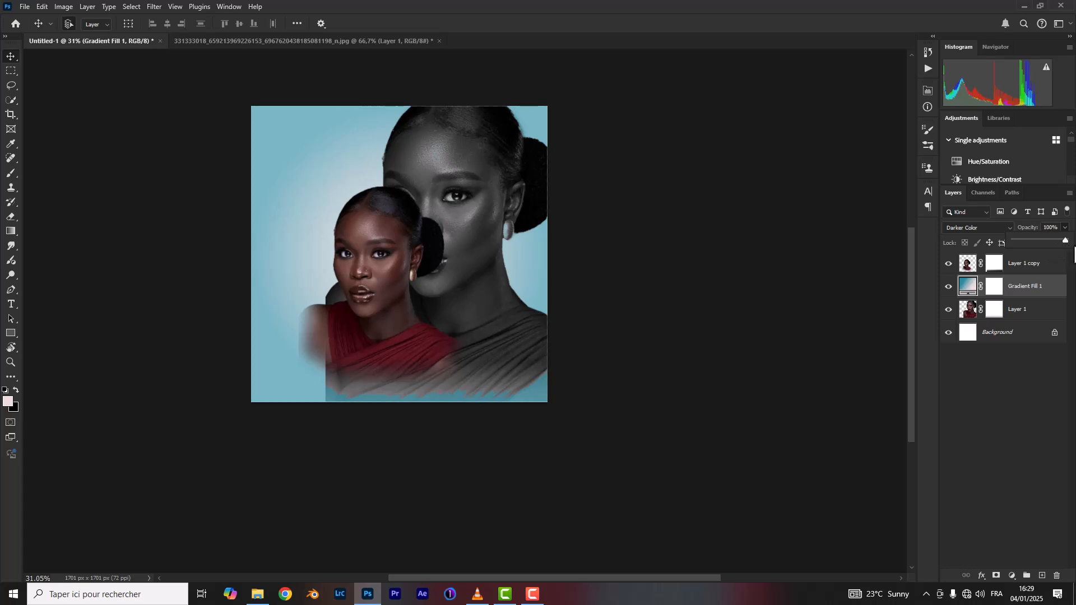
left_click(1047, 265)
left_click(968, 311)
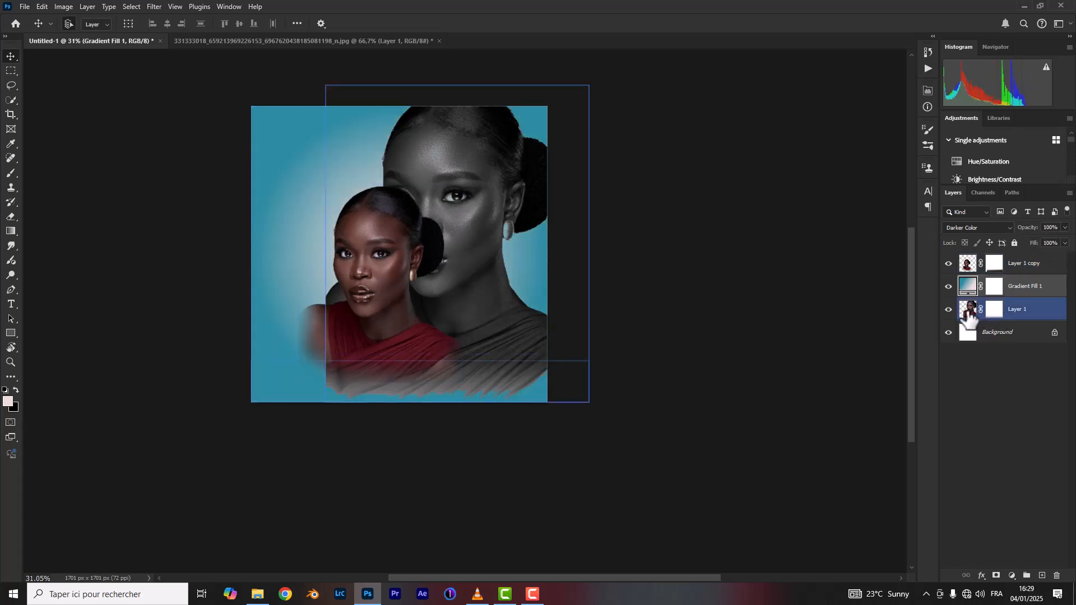
left_click(1064, 228)
mouse_move(1067, 240)
left_mouse_down()
mouse_move(1050, 242)
mouse_move(1066, 243)
left_mouse_up()
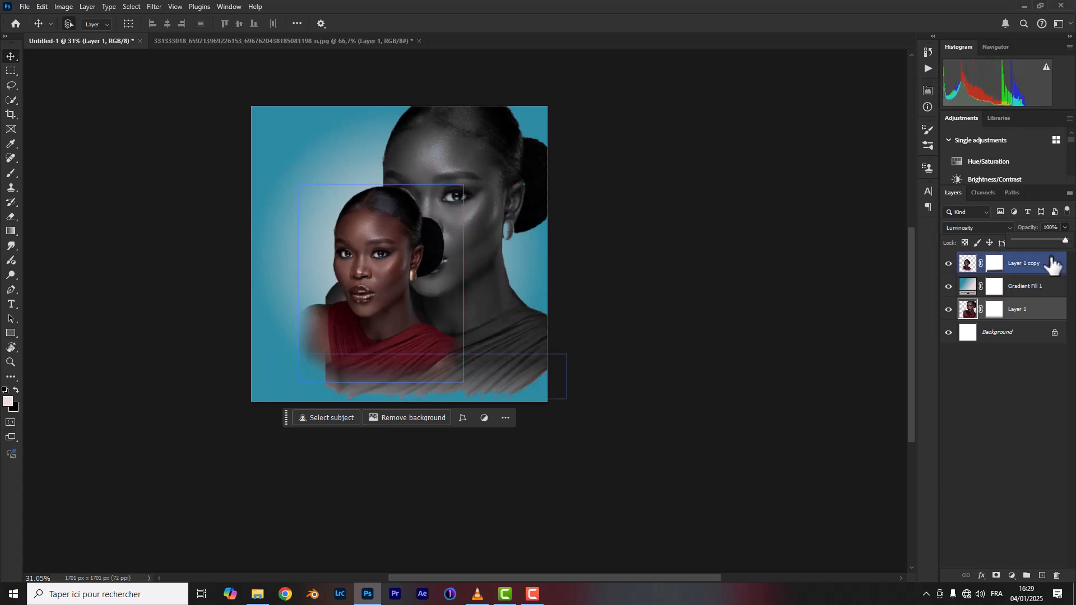
left_click(512, 348)
Enlarge the smaller portrait on Layer 1 copy proportionally to about 121%, extending it up, down and toward the canvas's left edge.
left_click(382, 269)
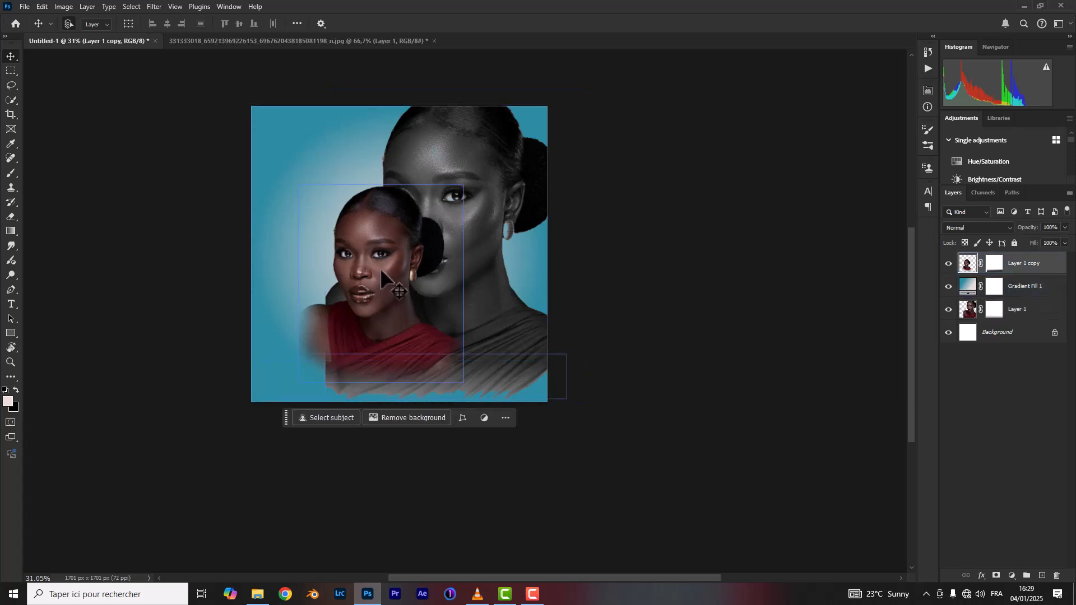
key("ctrl+t")
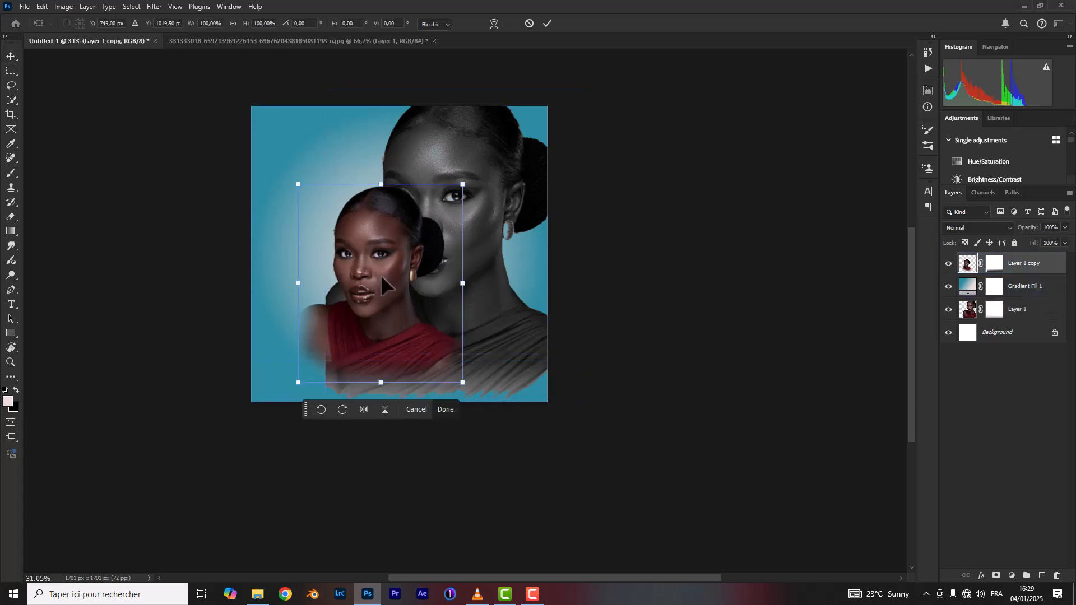
left_click_drag(298, 184, 281, 163)
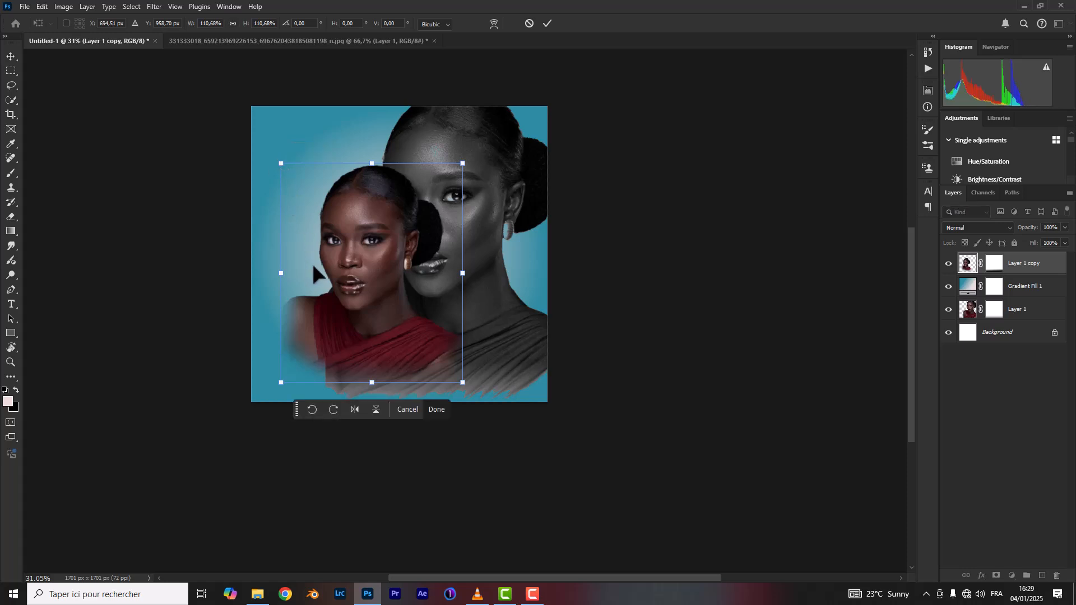
left_click_drag(281, 383, 269, 396)
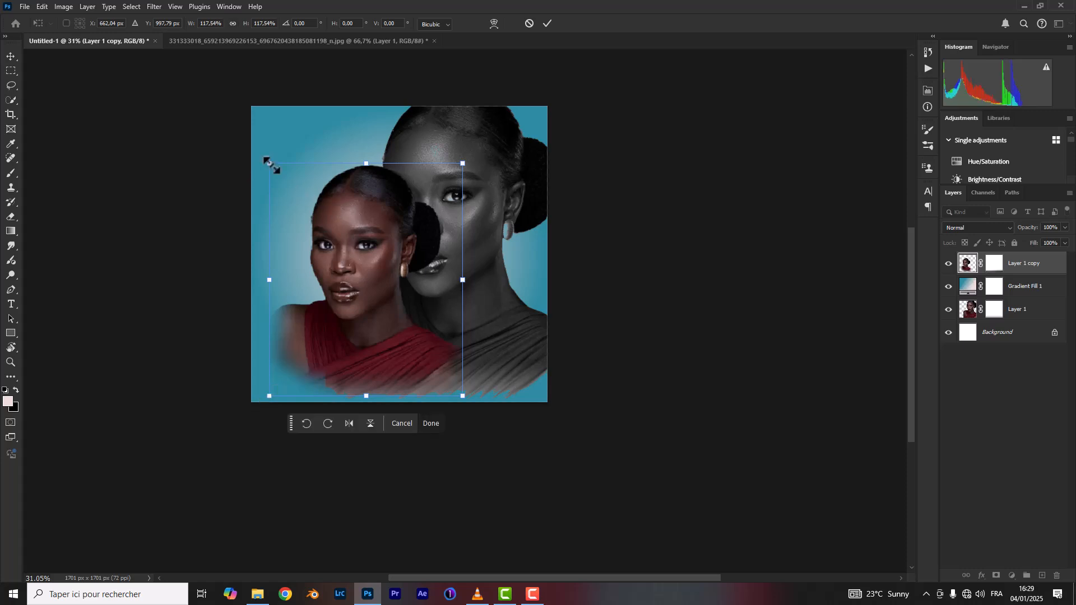
left_click_drag(269, 163, 263, 156)
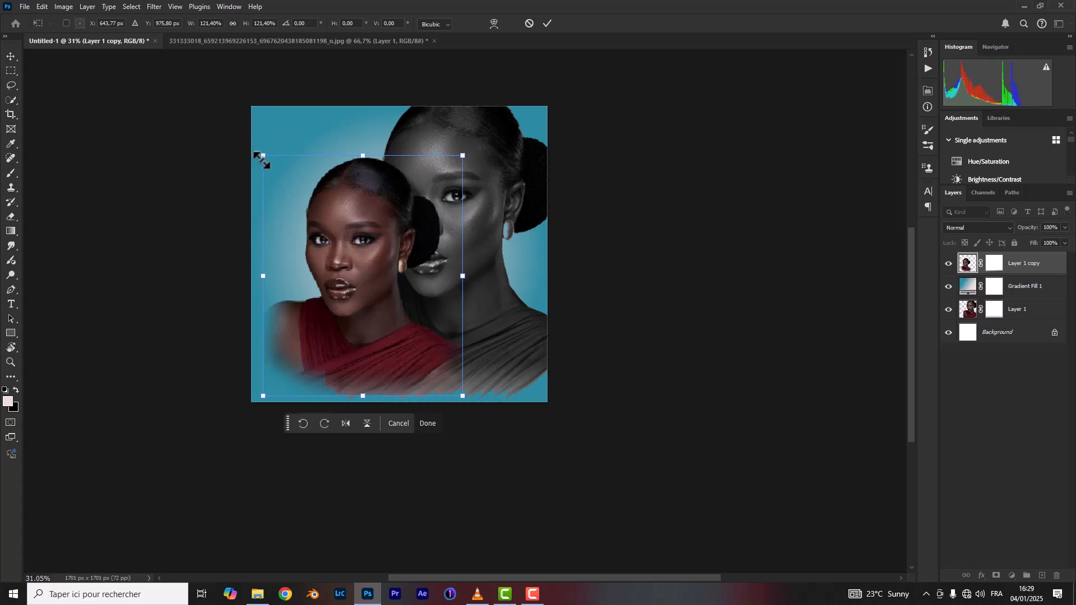
left_click(549, 23)
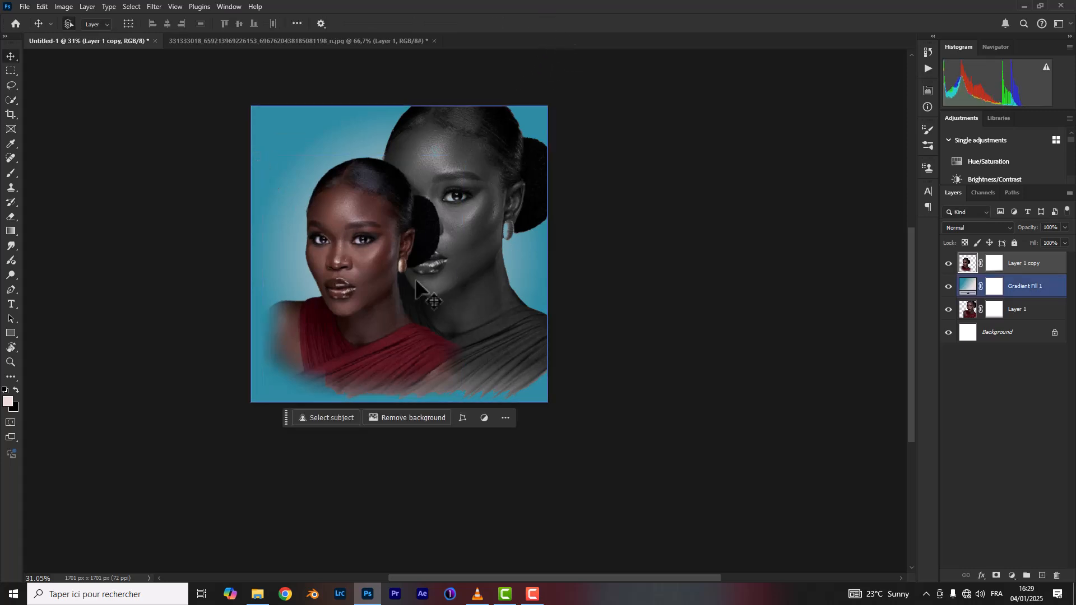
Try adjusting the opacity of the smaller portrait on Layer 1 copy.
left_click(1065, 228)
left_click_drag(1064, 240, 1066, 240)
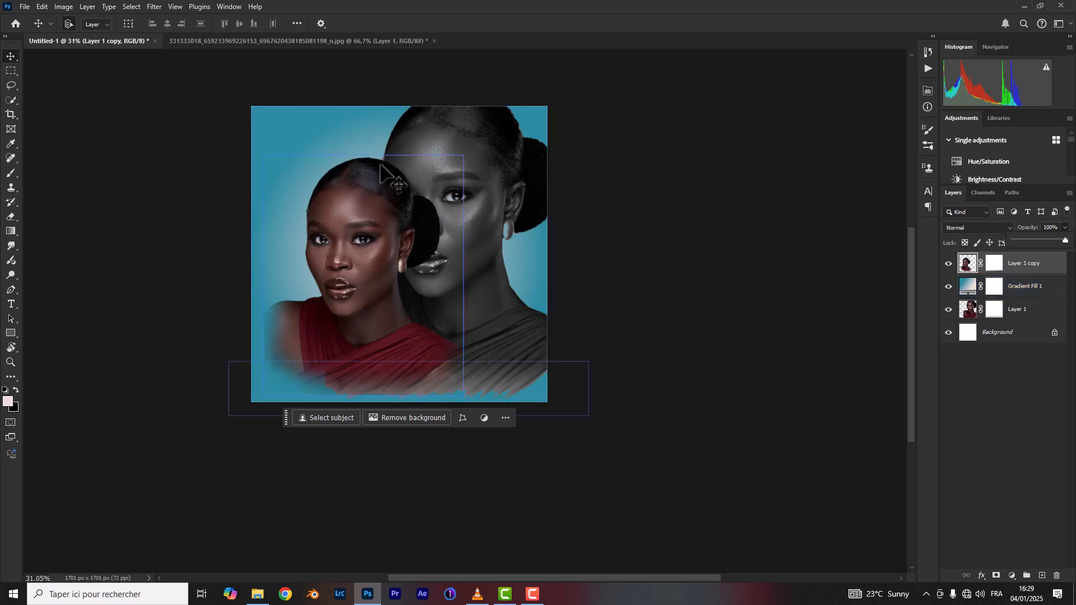
Set the Type tool's text color to orange, hex ed8a29.
left_click(11, 304)
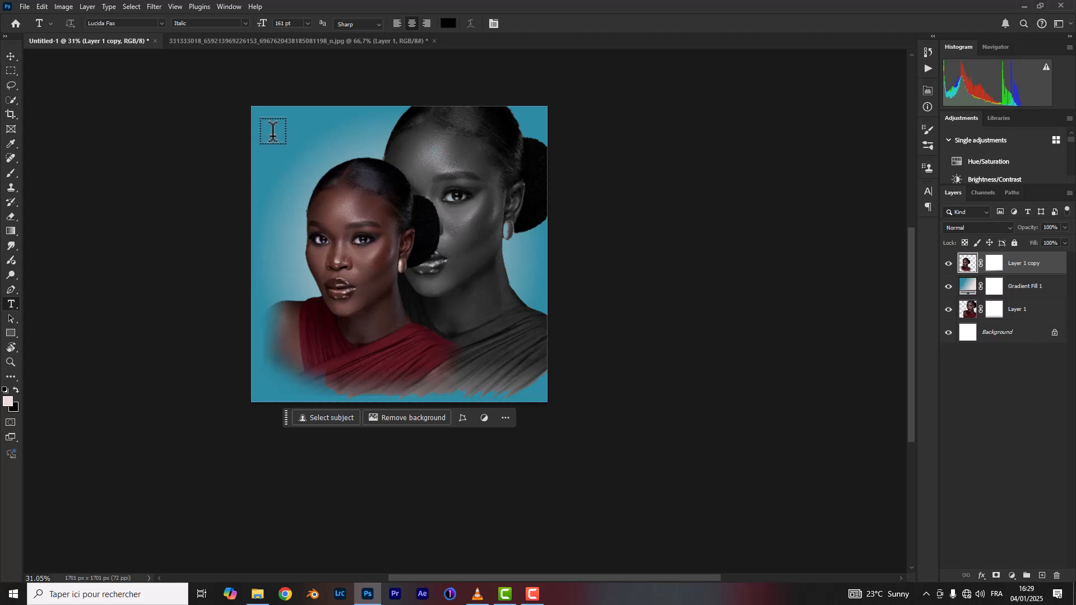
left_click(449, 25)
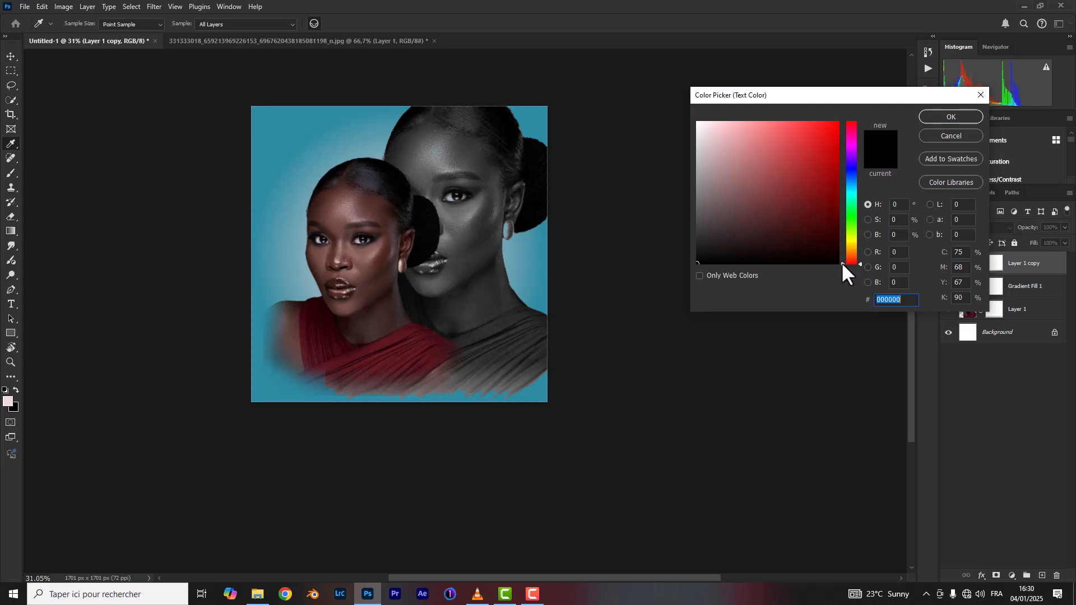
left_click_drag(842, 261, 842, 251)
left_click(815, 131)
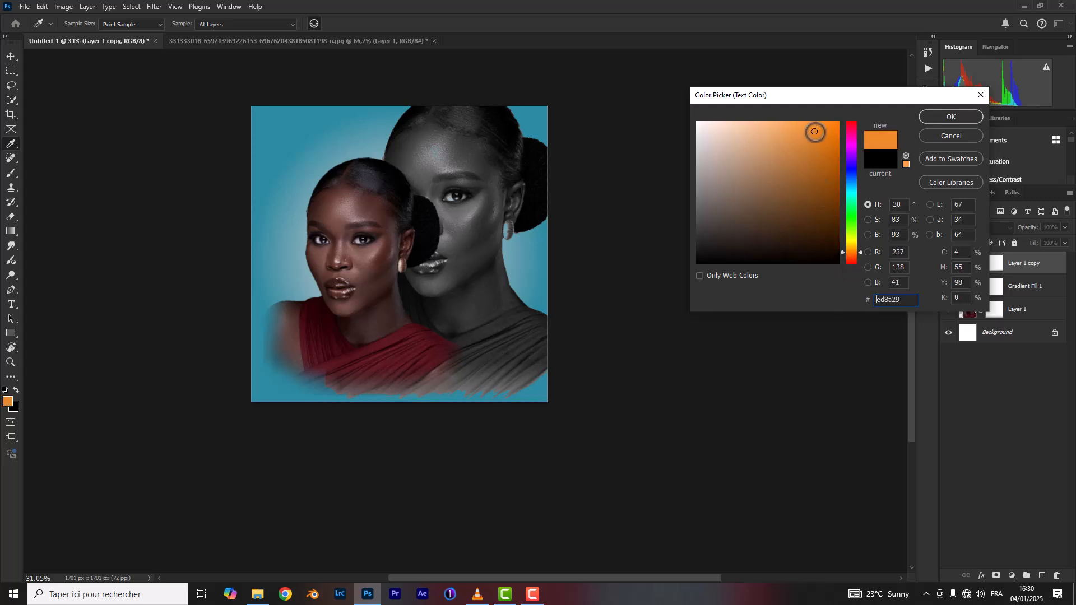
left_click(951, 117)
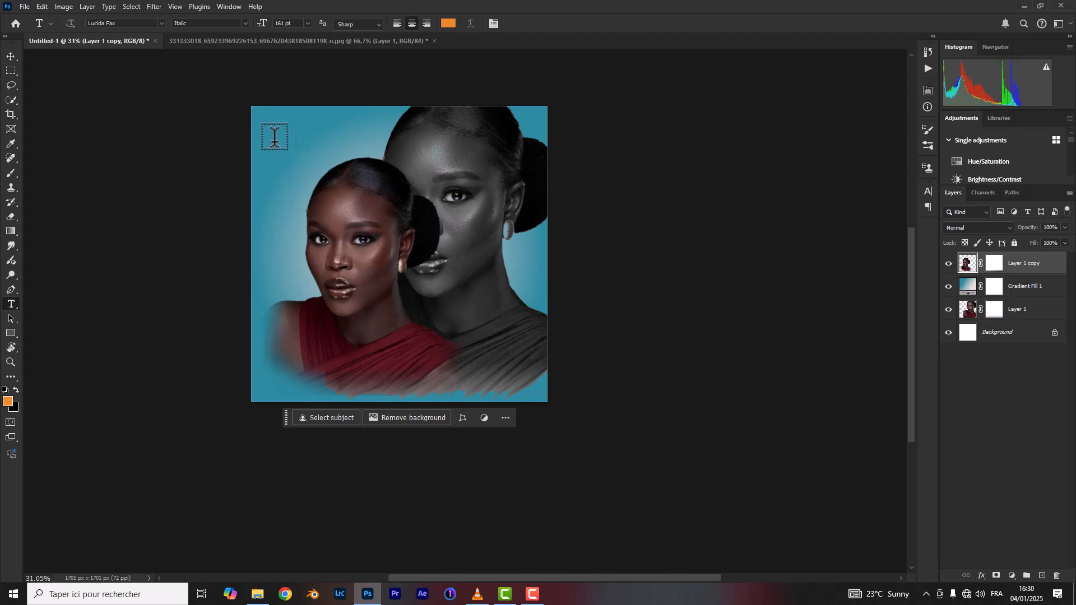
Add the two-line text "HBD GIRL" in the canvas's upper-left area, scaled to about 112 pt and placed above the smaller portrait's head.
left_click(274, 136)
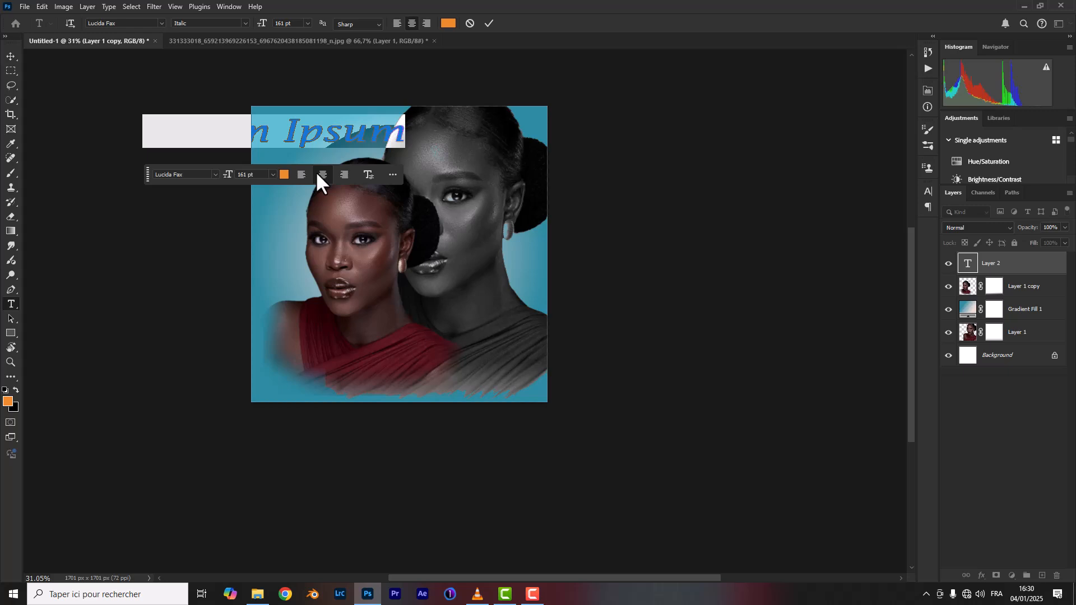
type("AU")
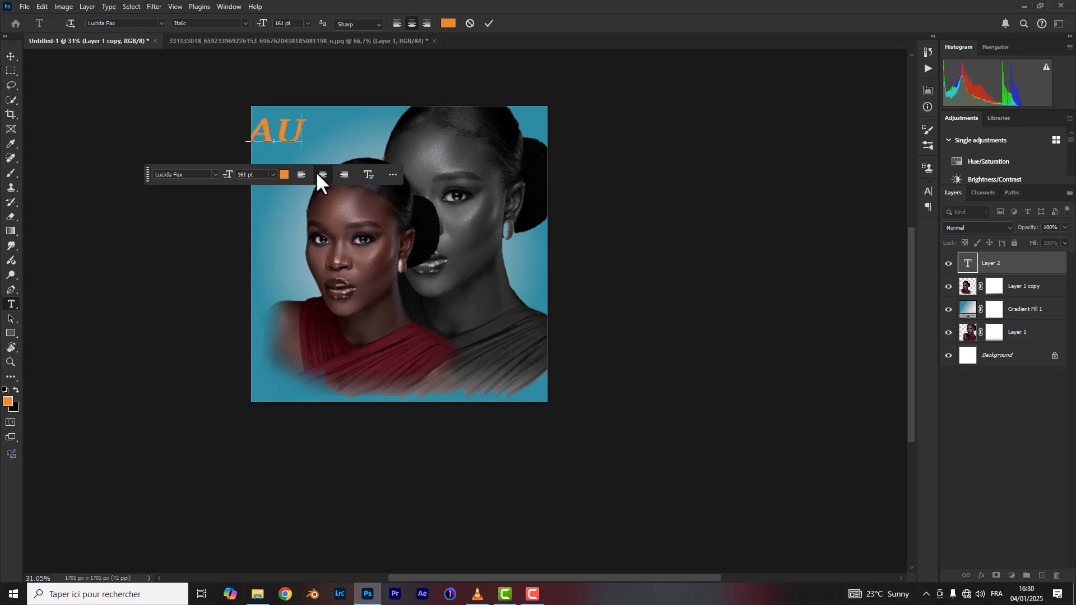
key("BackSpace")
key("BackSpace")
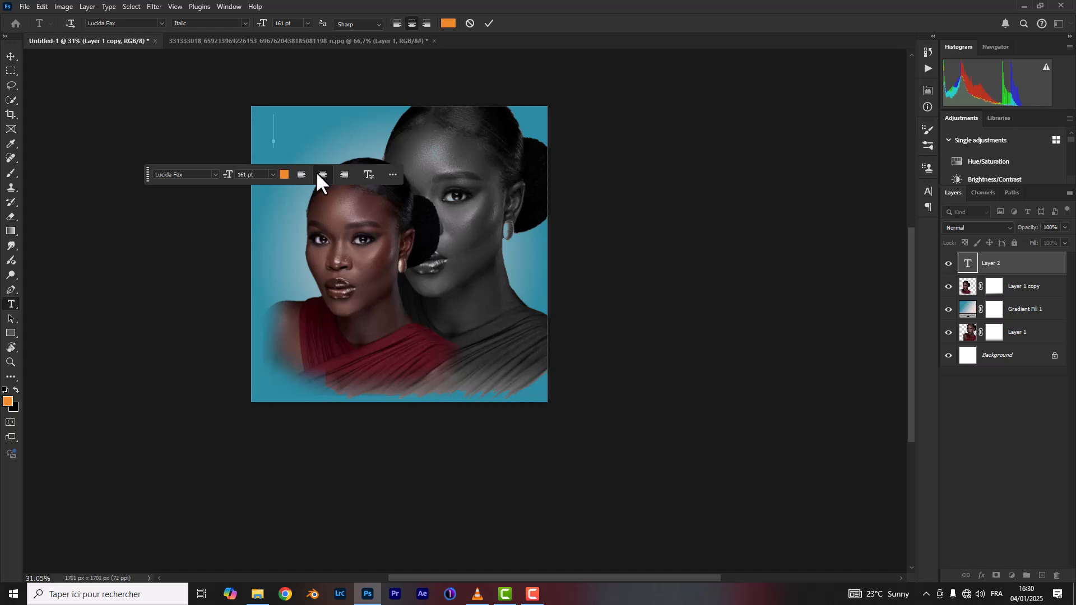
type("W")
type("B")
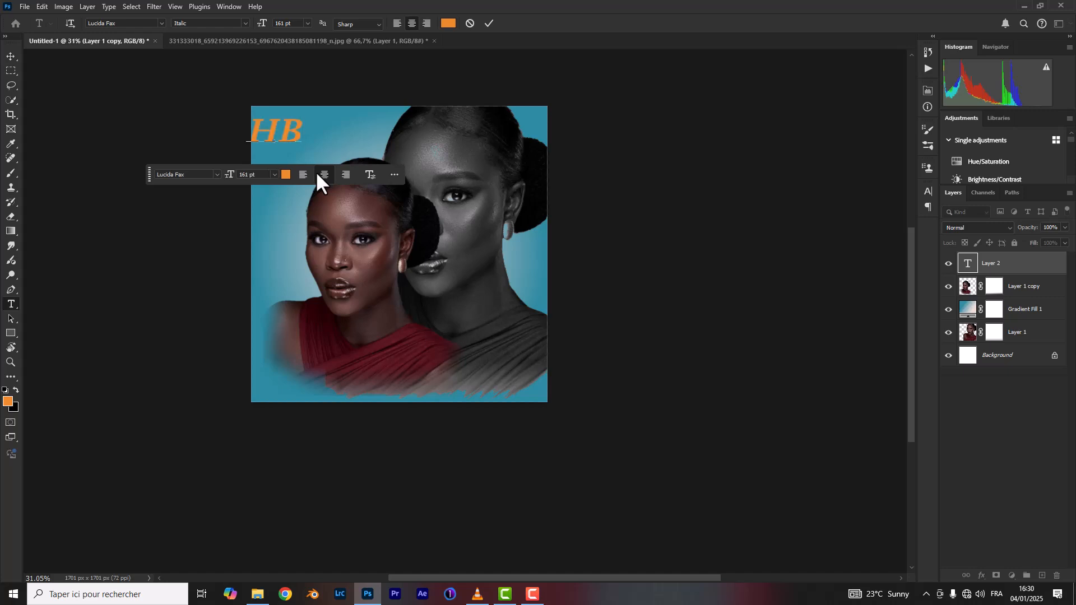
type("D")
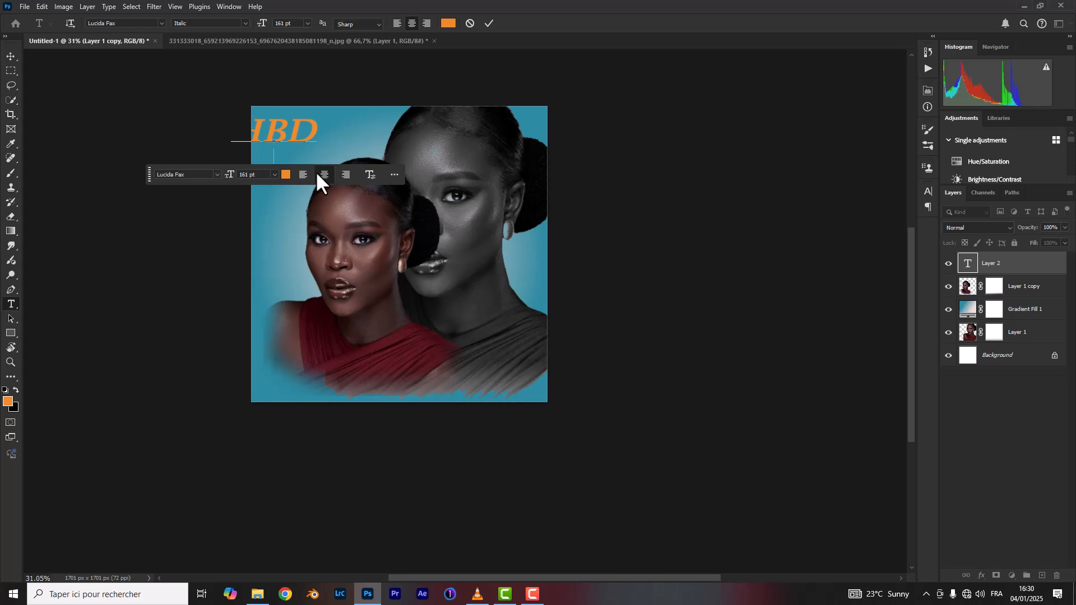
type("GIRL")
left_click_drag(301, 152, 371, 149)
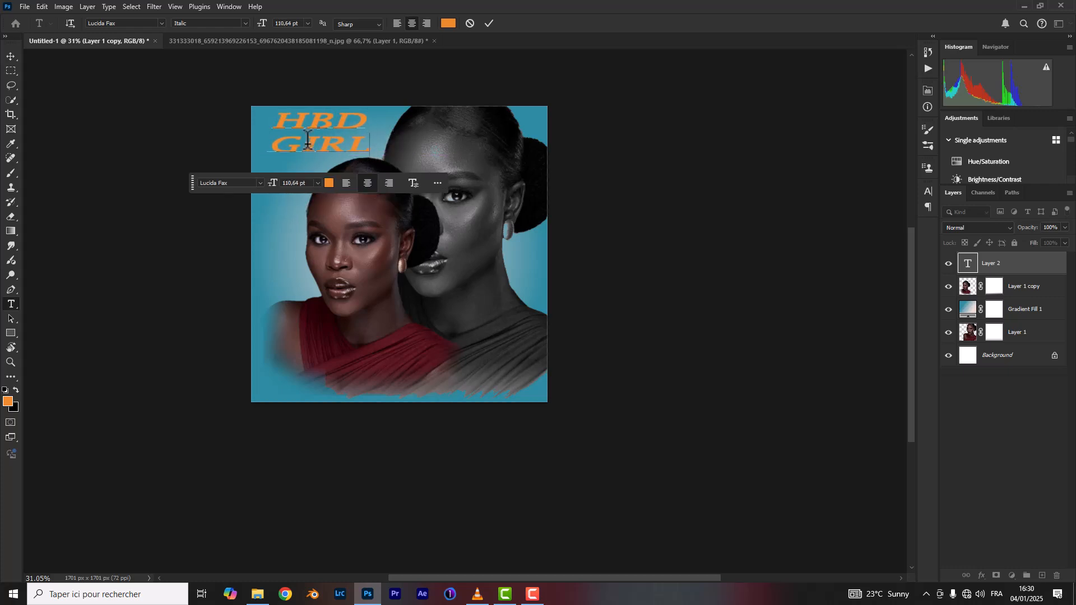
left_click(489, 23)
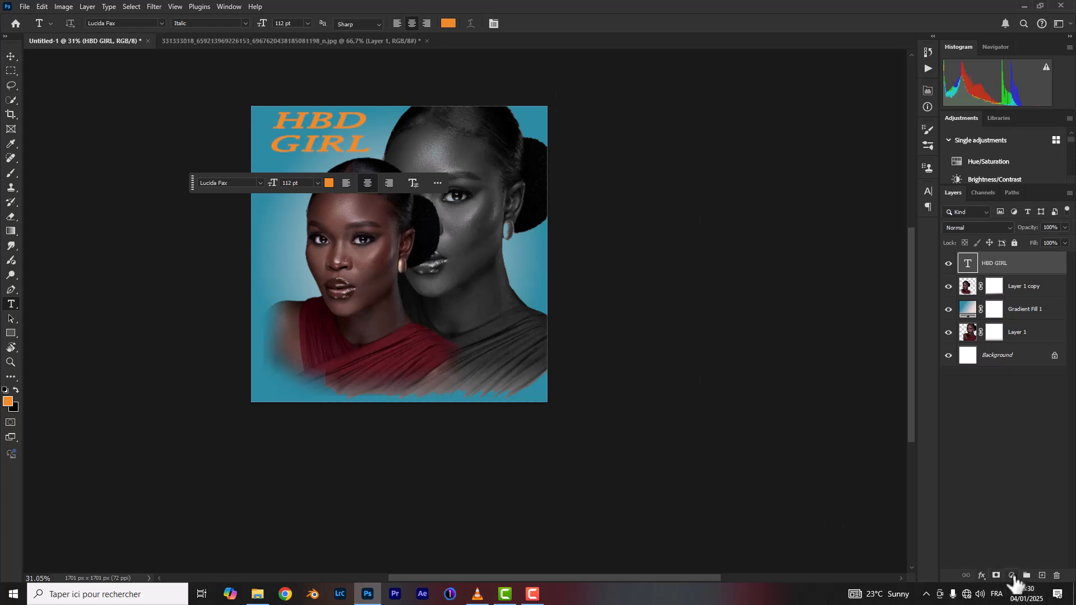
Apply a Stroke and a Bevel & Emboss with Contour to the HBD GIRL text layer.
left_click(982, 576)
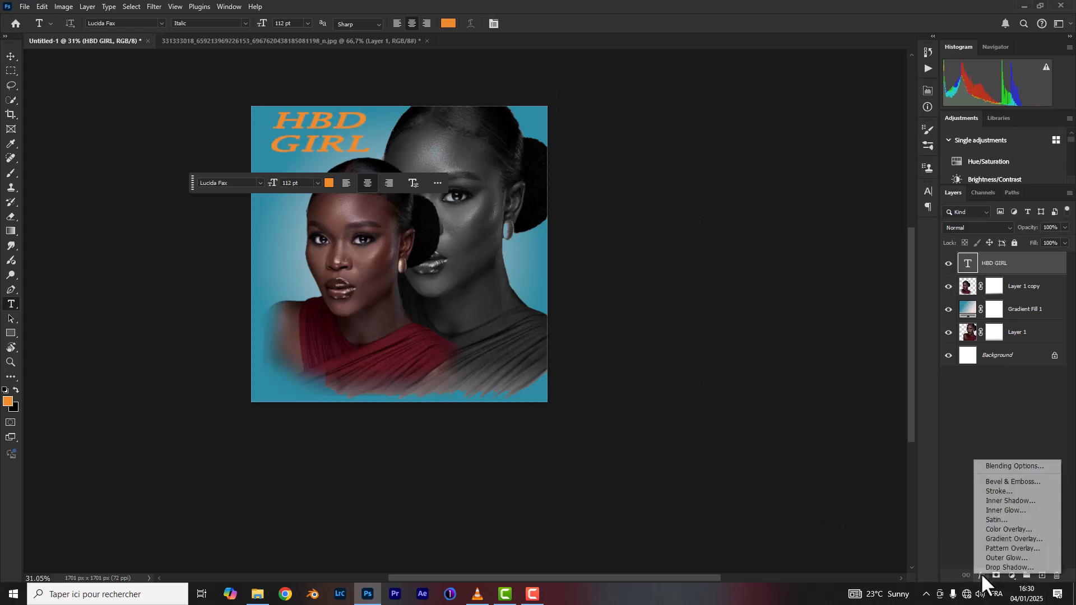
left_click(997, 491)
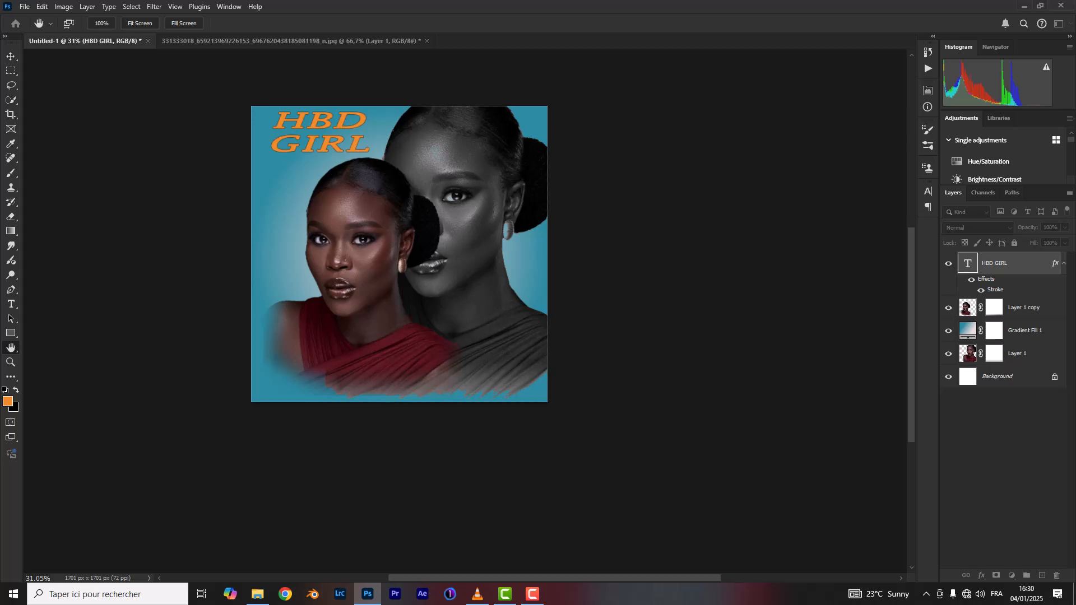
left_click_drag(224, 602, 690, 265)
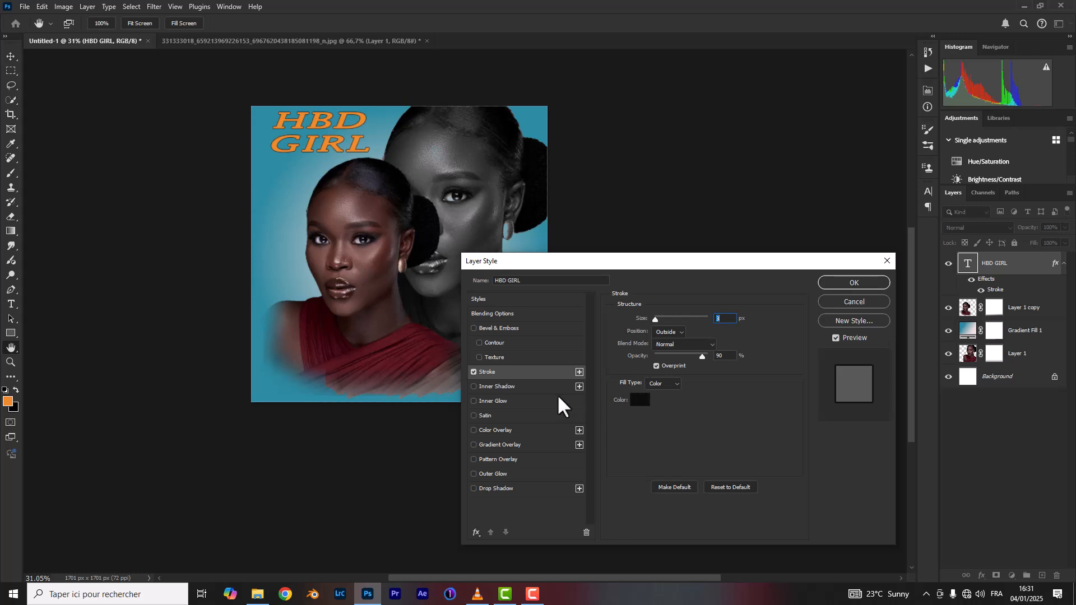
left_click(479, 343)
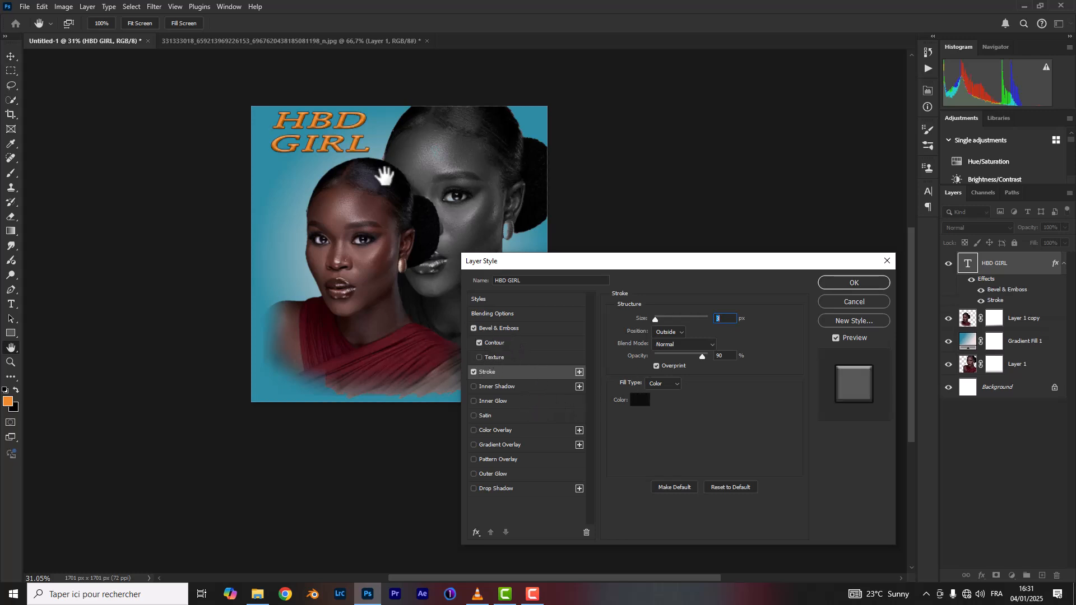
left_click(855, 283)
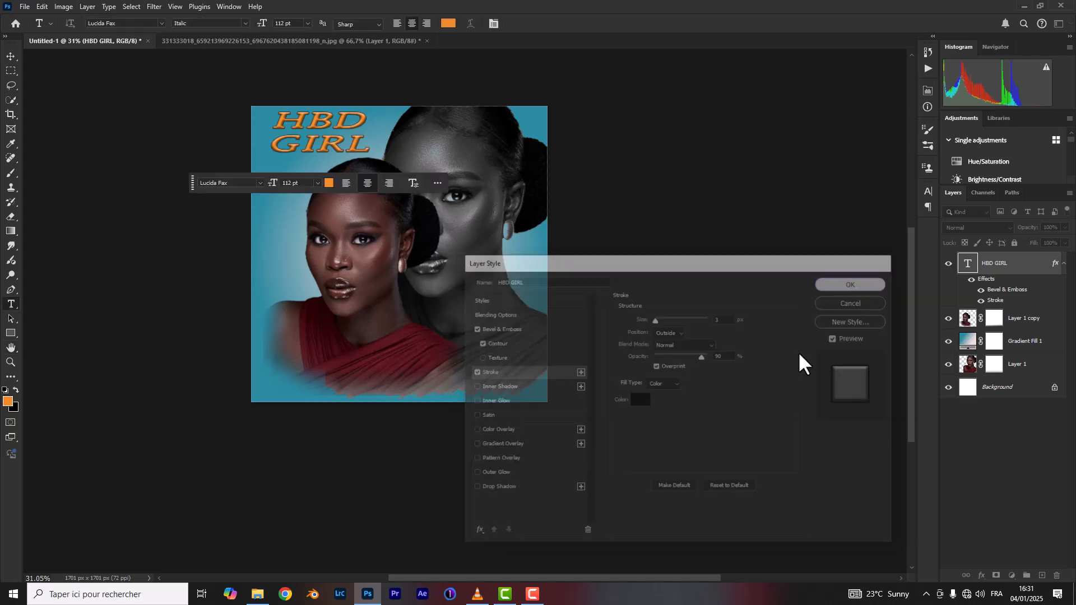